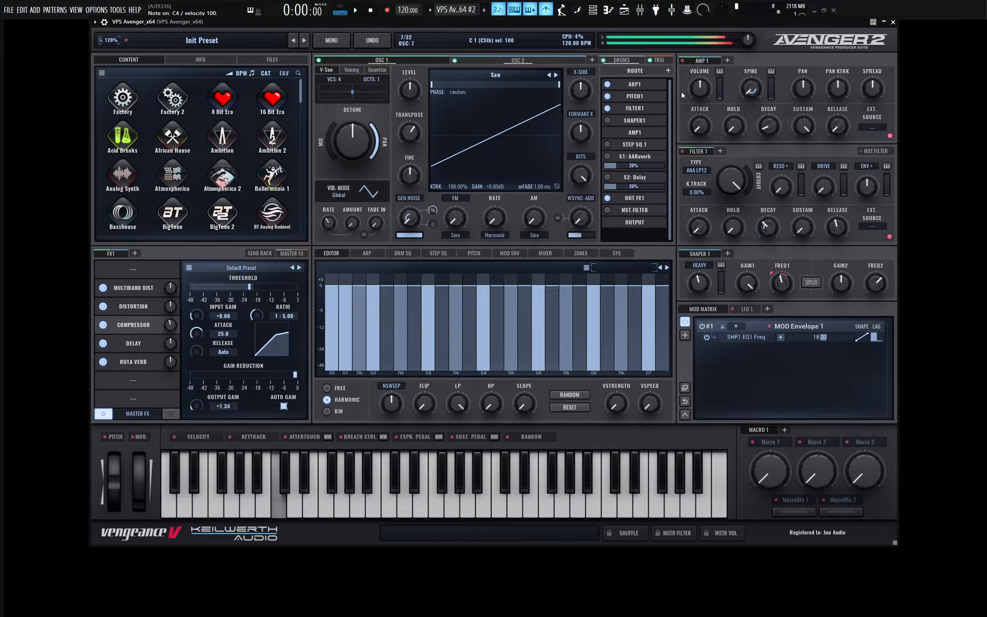
Step: Audition the existing patch by playing notes between C3 and D#4
key("d")
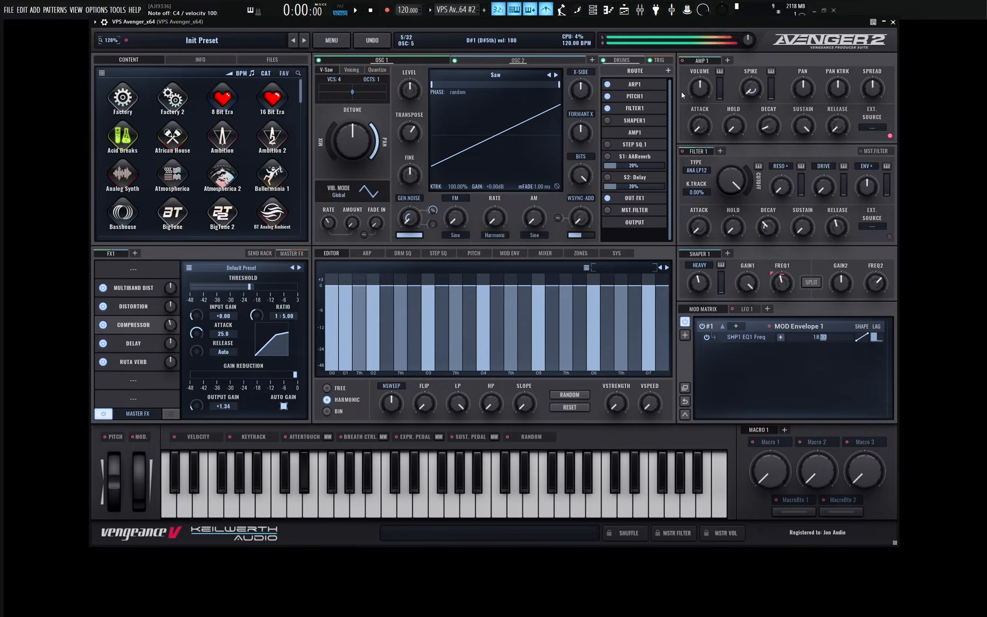
key("z")
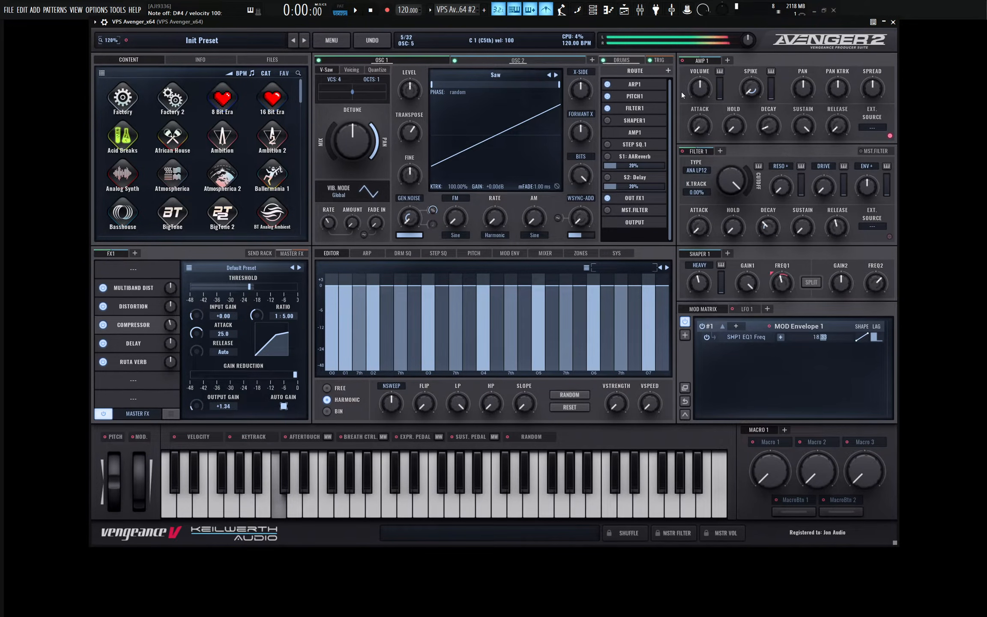
key("z")
key("z")
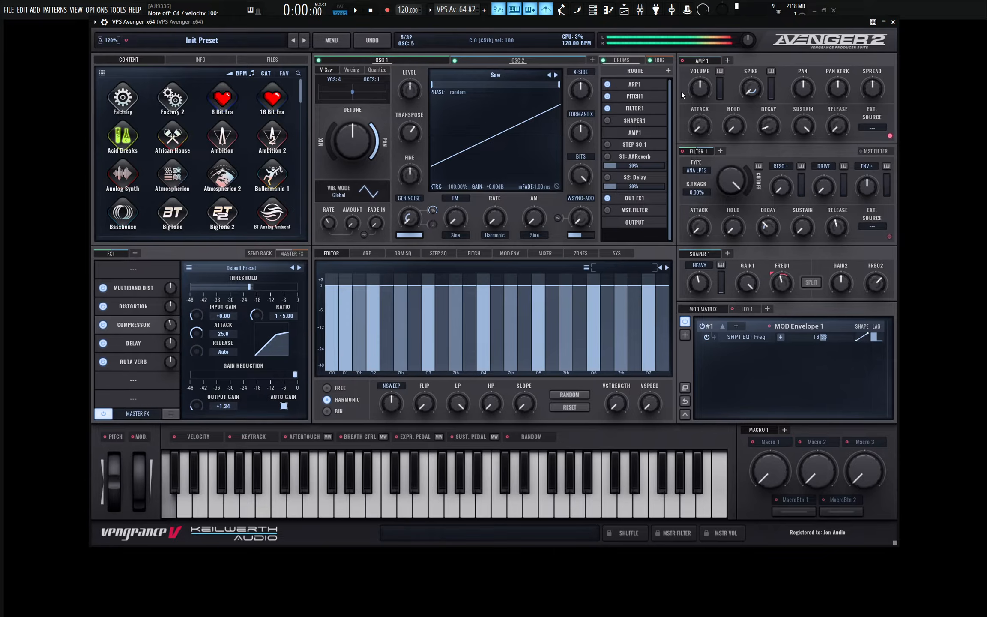
key("d")
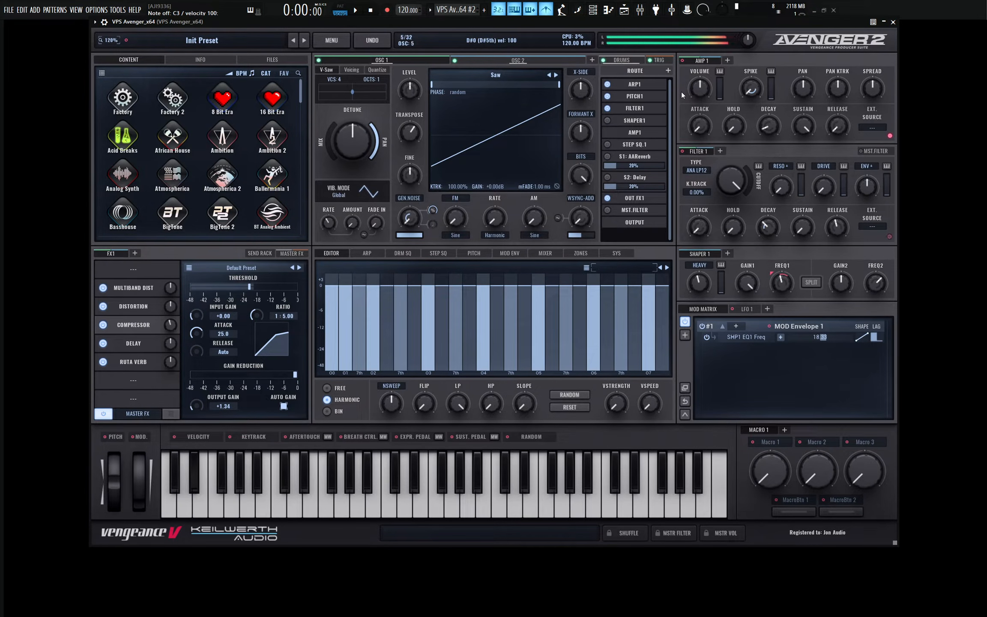
key("z")
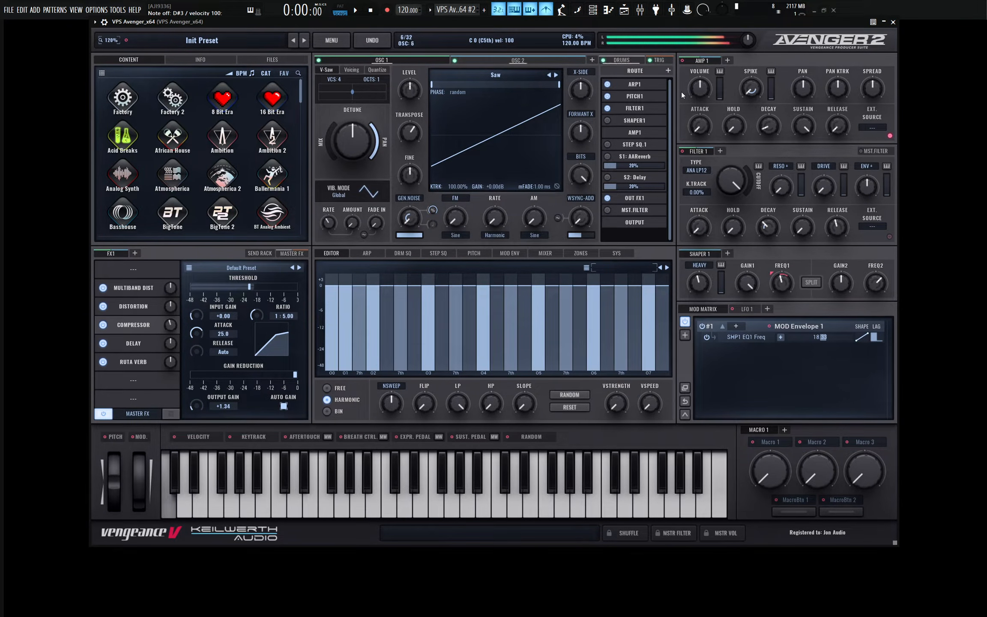
key("q")
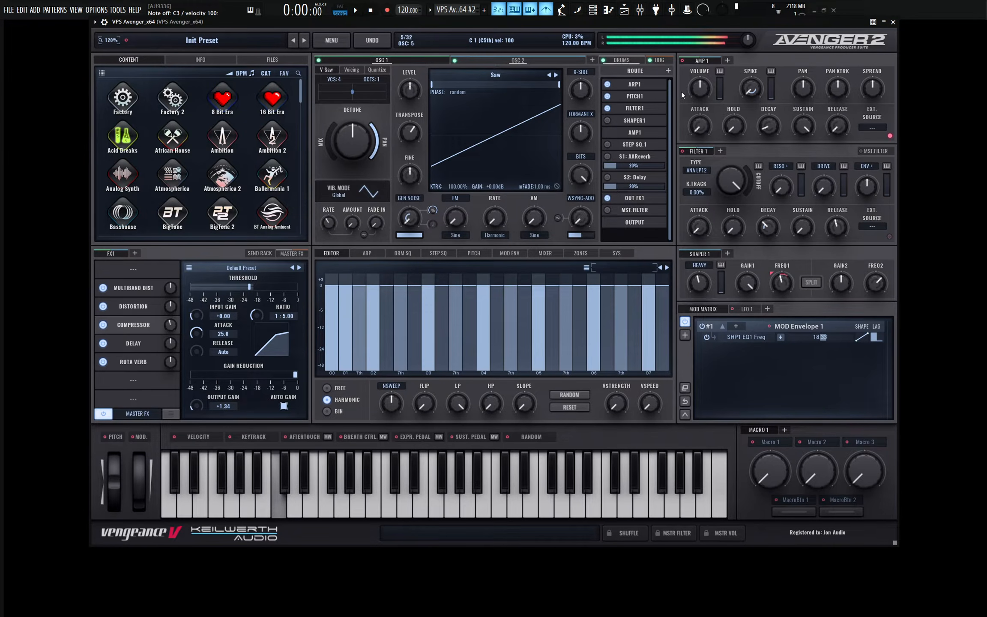
key("3")
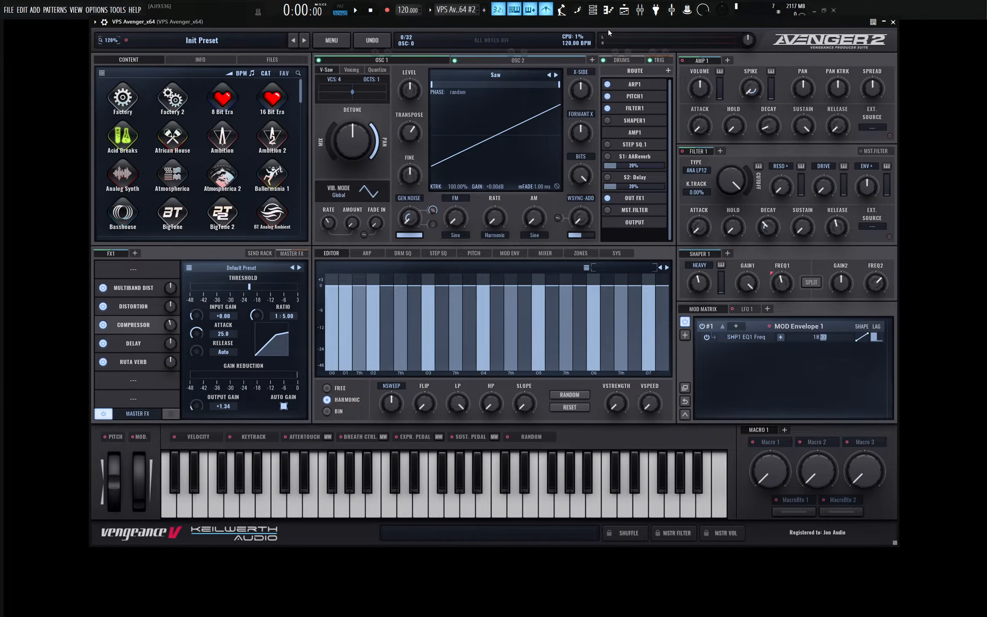
Step: Review the waveforms and routing of oscillators 1 and 2 and the drum section's kit slots
left_click(538, 60)
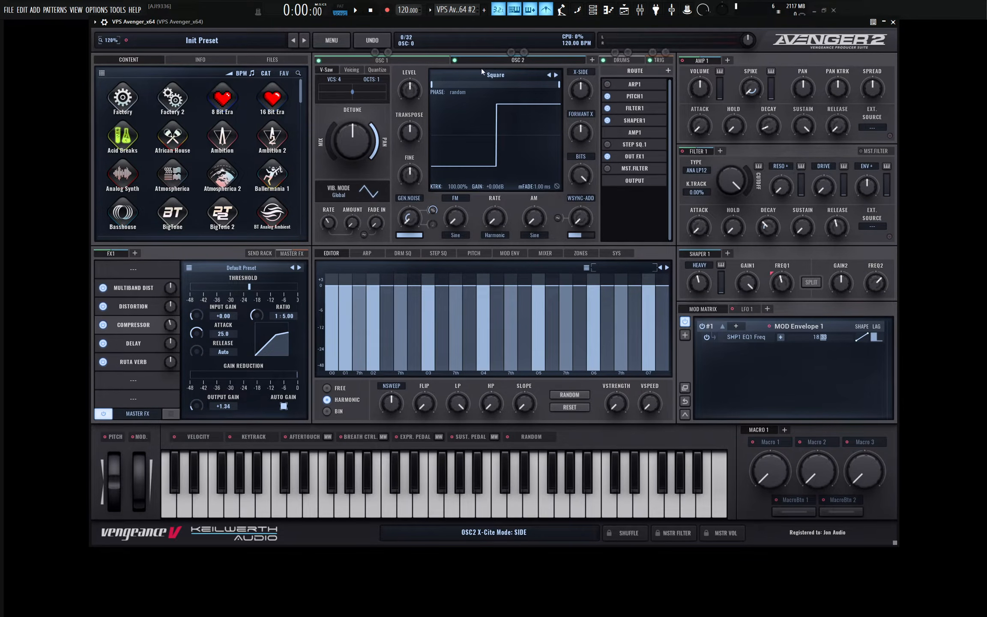
left_click(398, 61)
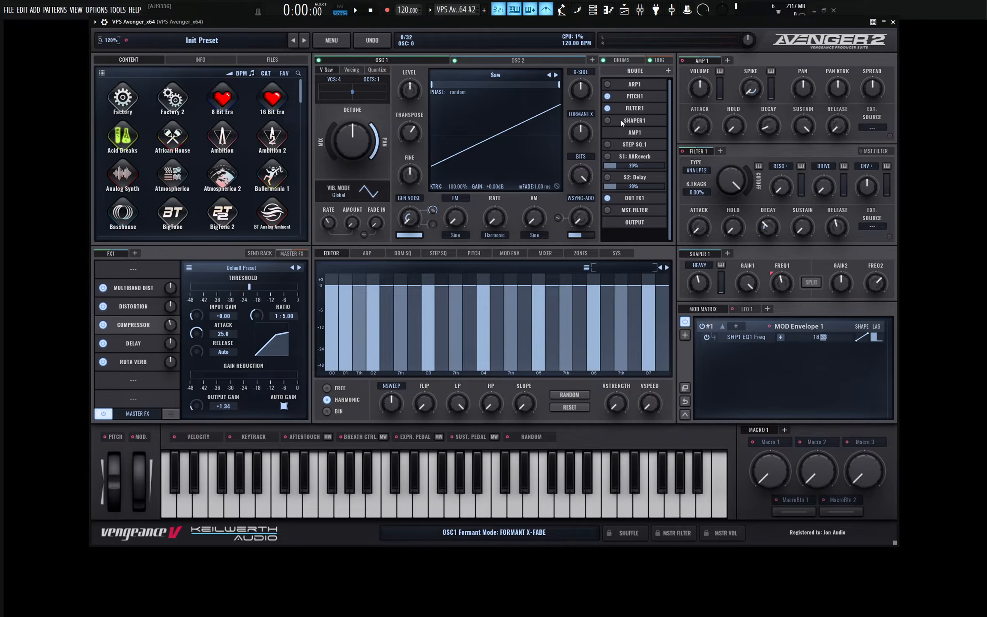
left_click(553, 60)
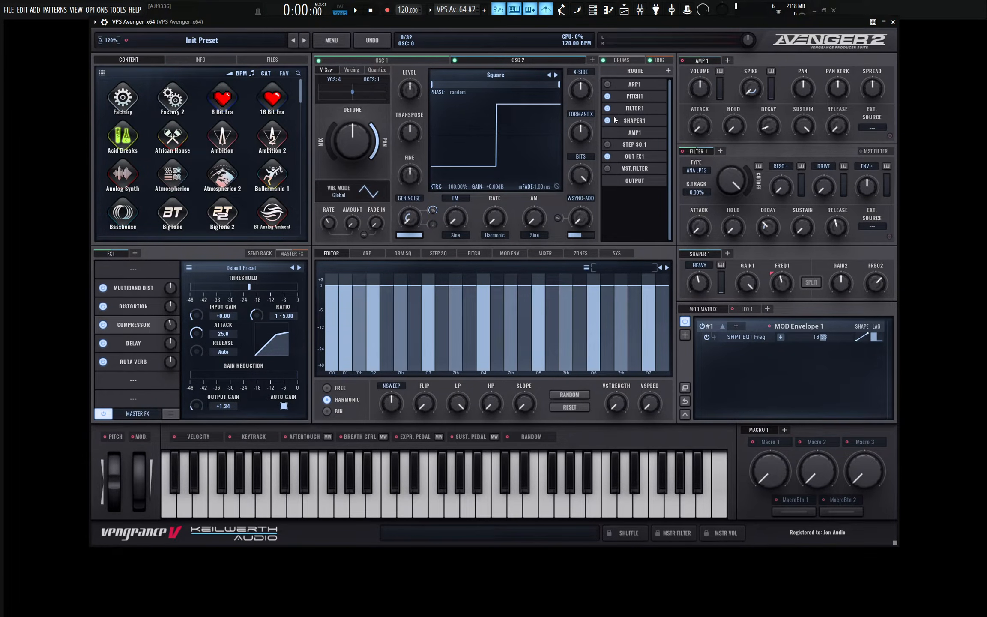
left_click(622, 59)
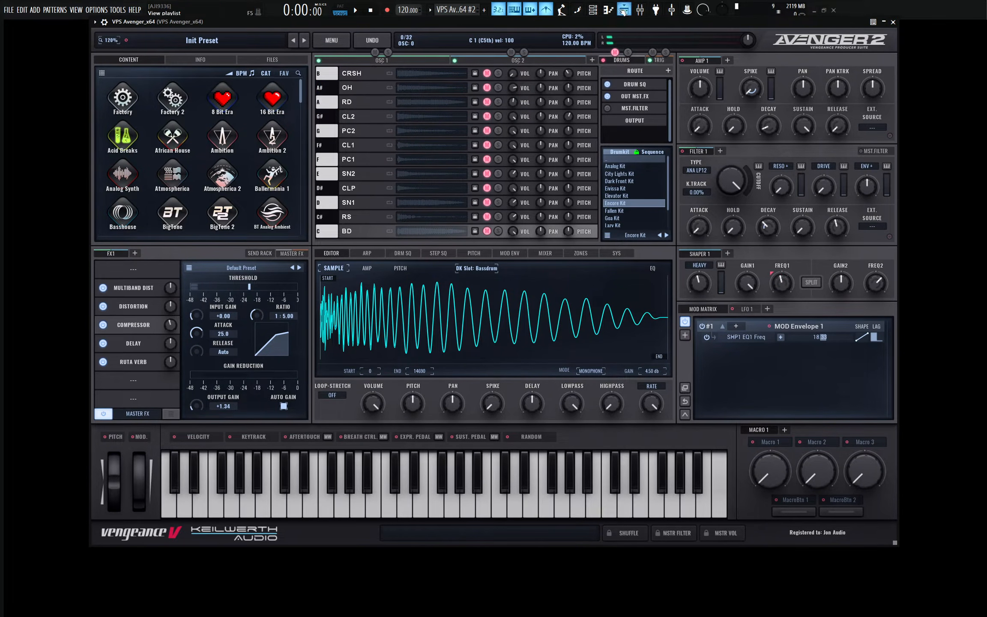
Step: Initialize all synth settings to start from a blank preset
left_click(322, 41)
left_click(326, 90)
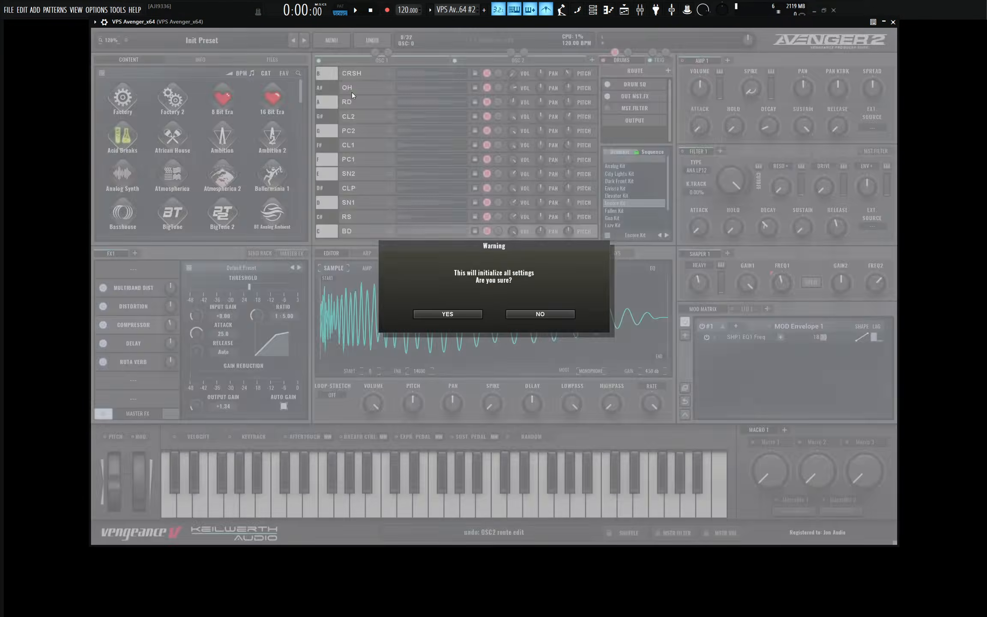
left_click(449, 314)
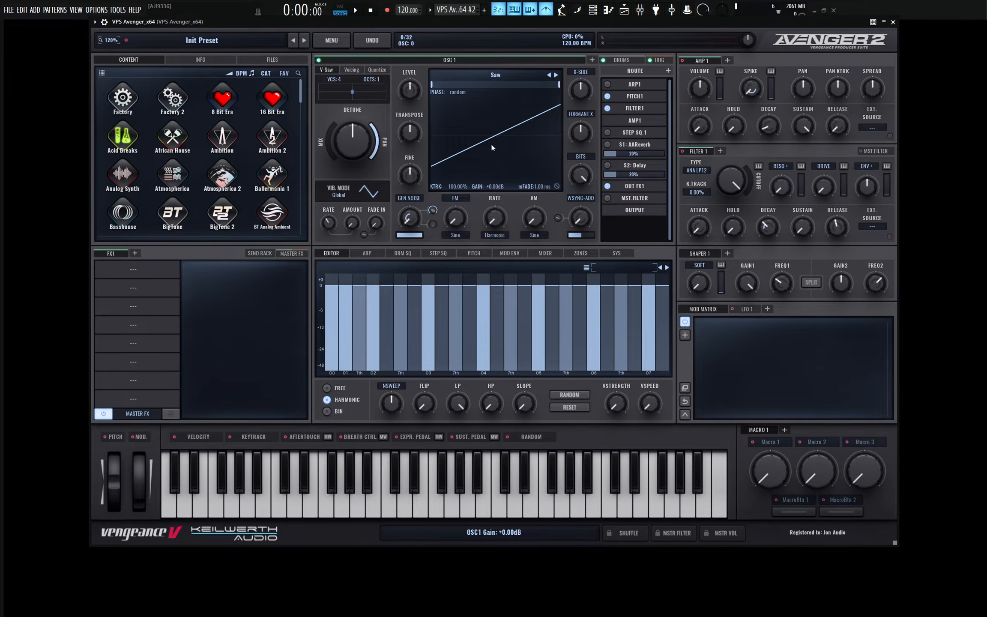
Step: Transpose oscillator 1 by +12 and add a second oscillator with a Square waveform
left_click_drag(409, 135, 410, 116)
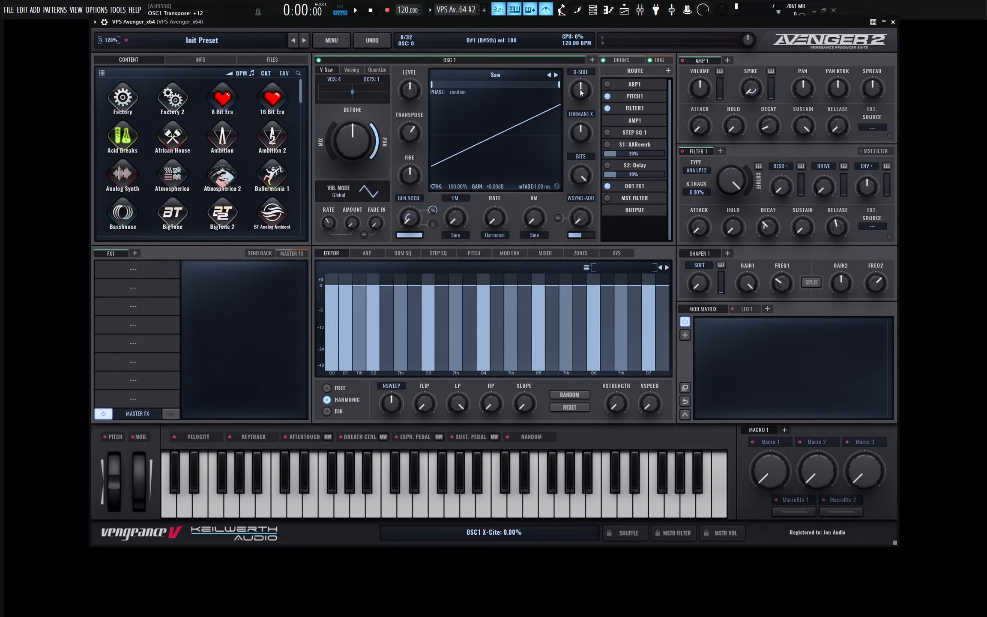
left_click(591, 60)
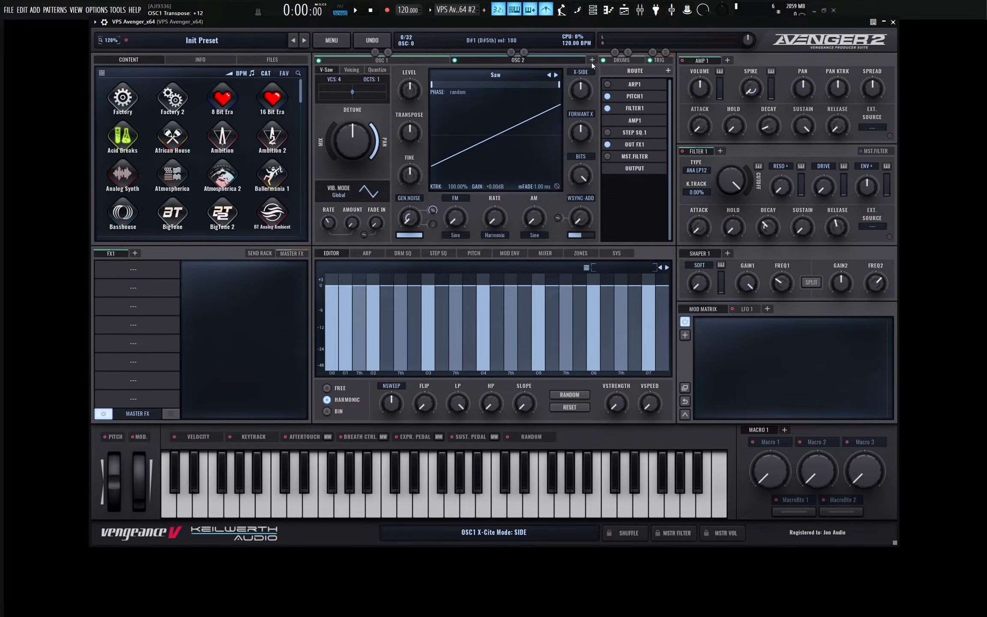
left_click(557, 74)
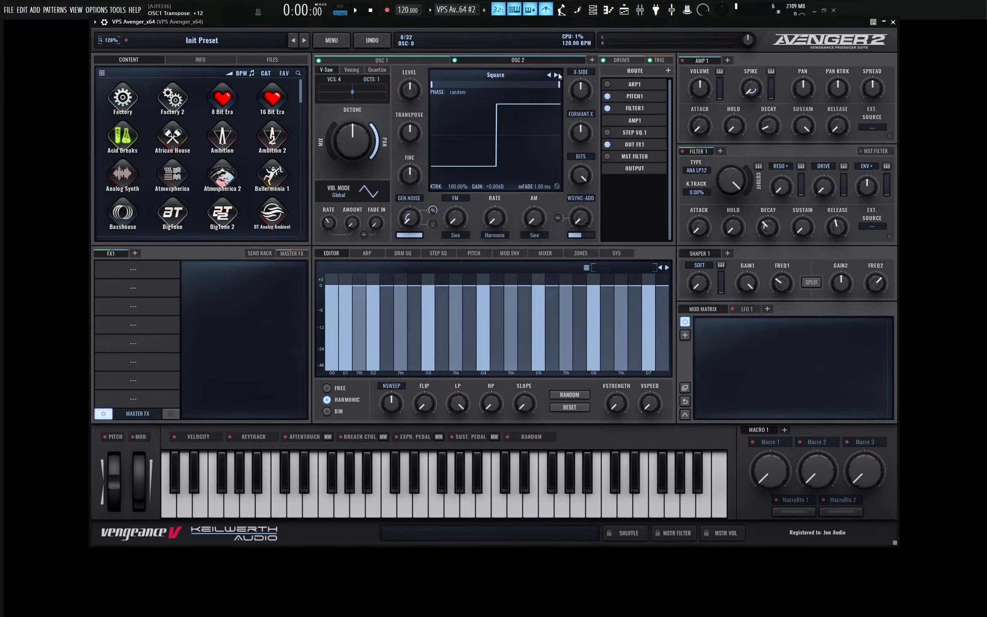
Step: Play a short note pattern several times to hear the two oscillators together
key("b")
key("v")
key("z")
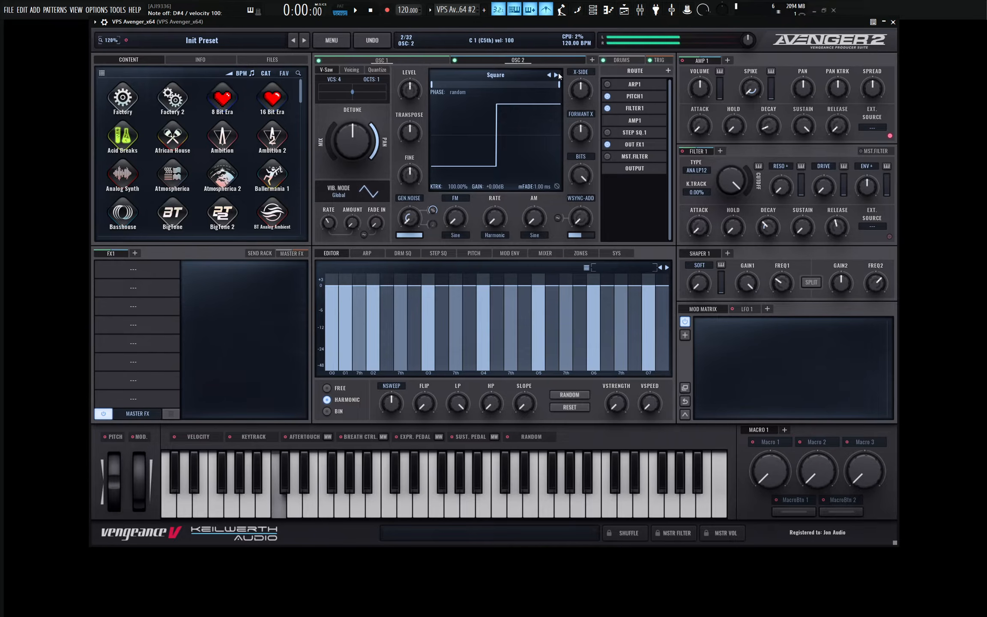
key("b")
key("v")
key("z")
key("b")
key("v")
key("z")
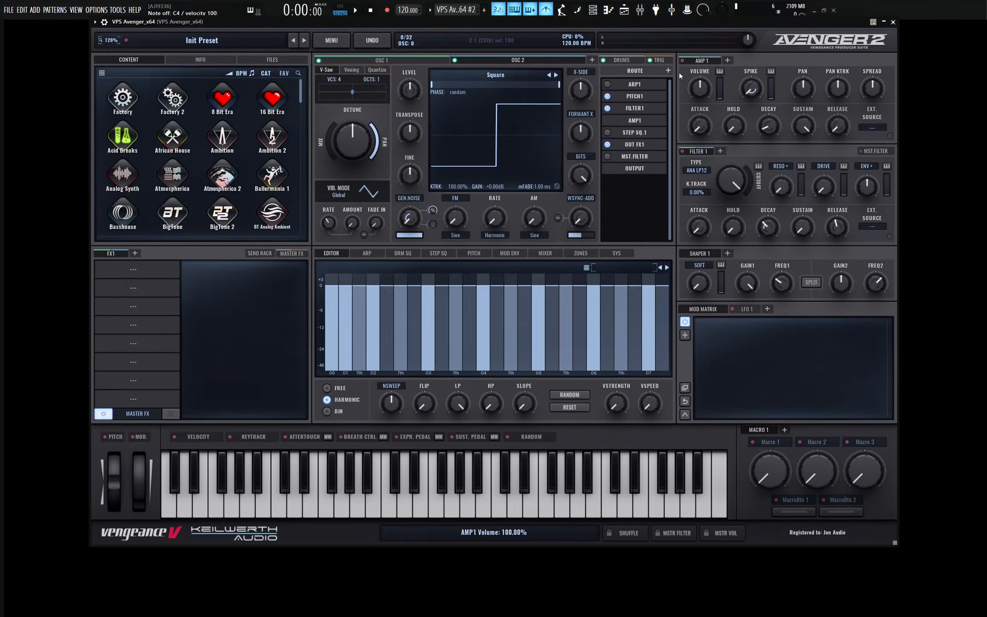
Step: Add Shaper 1 to oscillator 2's route and place it directly after Filter 1
left_click(667, 71)
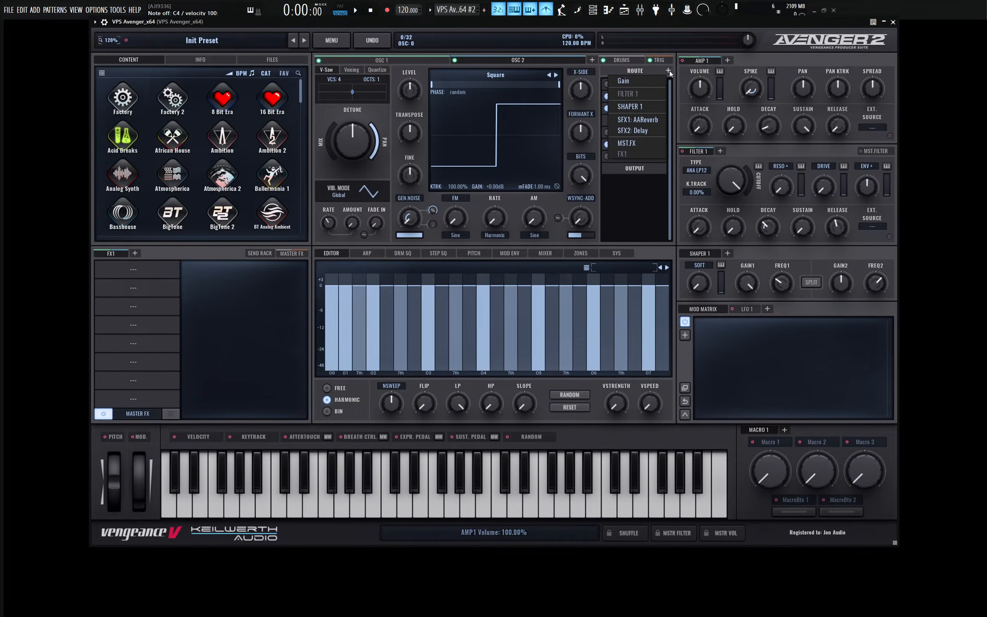
left_click(634, 106)
mouse_move(630, 110)
left_mouse_down()
mouse_move(635, 124)
mouse_move(619, 123)
left_mouse_up()
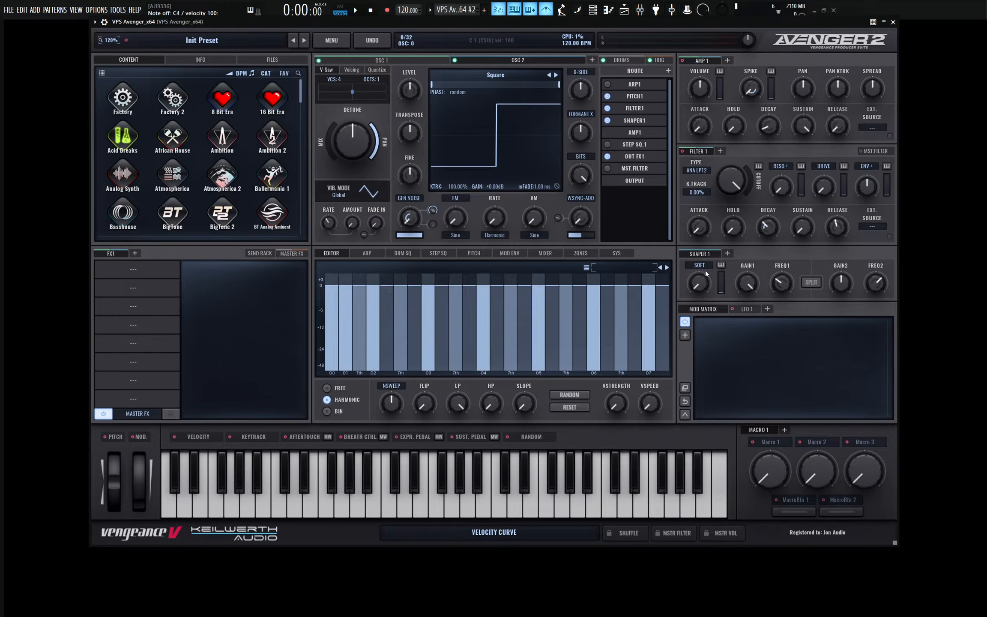
Step: Raise Shaper 1's Soft drive to about the middle and set its Freq 1 to about 498 Hz
left_click_drag(702, 286, 696, 235)
mouse_move(781, 287)
mouse_move(781, 287)
left_mouse_down()
mouse_move(779, 256)
mouse_move(782, 279)
left_mouse_up()
left_click_drag(700, 279, 701, 273)
mouse_move(782, 283)
left_mouse_down()
mouse_move(783, 274)
mouse_move(784, 290)
left_mouse_up()
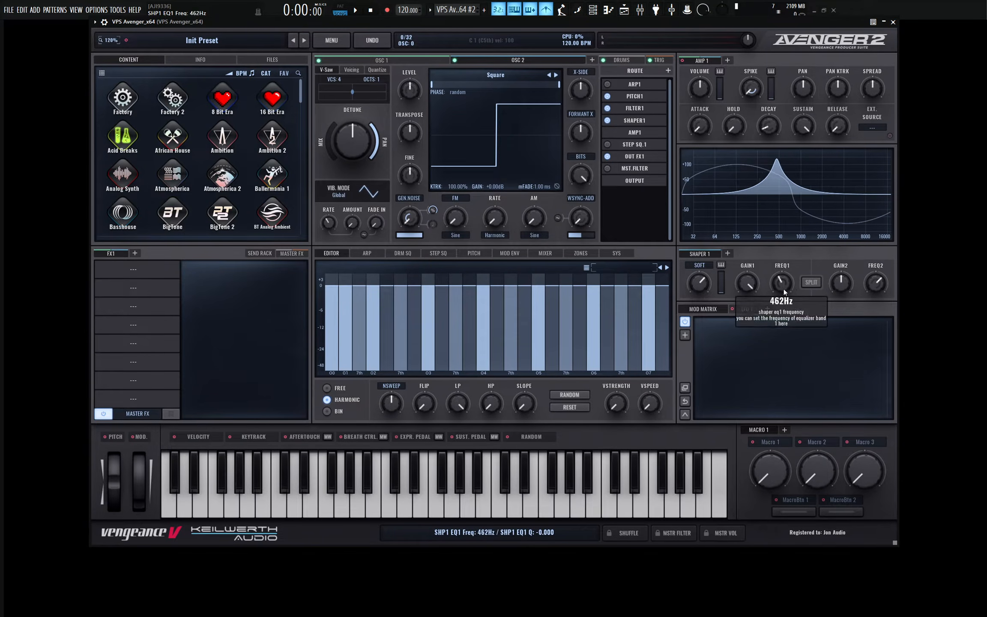
Step: Shape mod envelope 1 as a concave decay ending at 1 and assign it to Shaper 1's Freq 1 with an amount of about 14
left_click(510, 253)
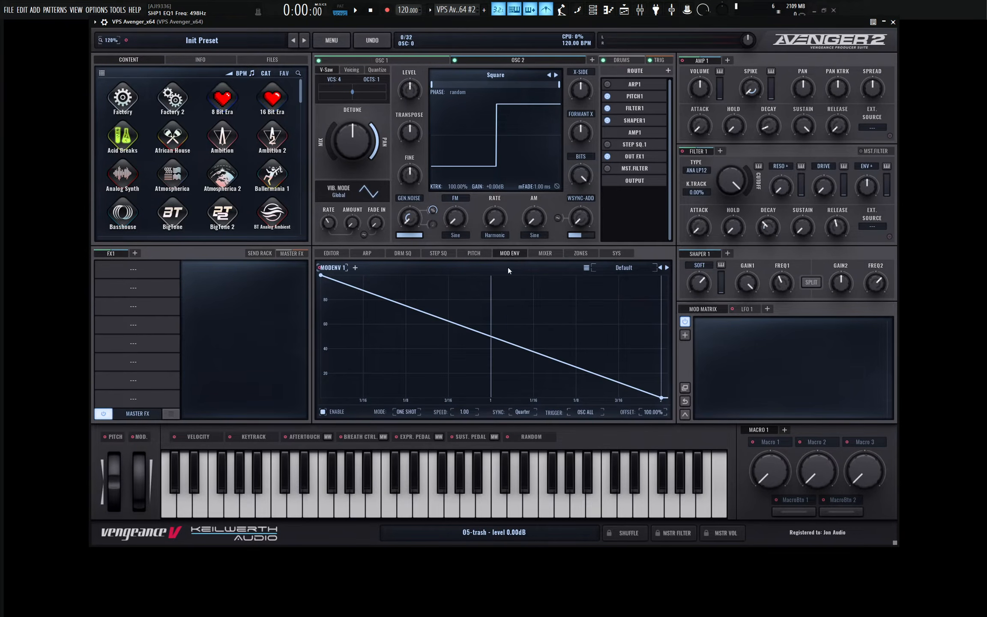
left_click_drag(661, 397, 489, 409)
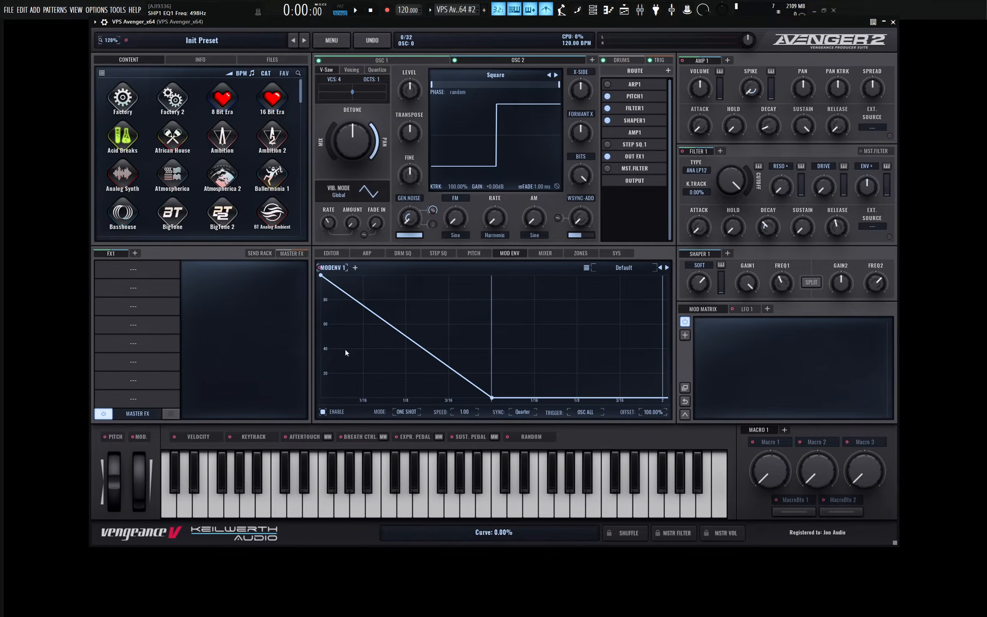
left_click_drag(406, 337, 405, 352)
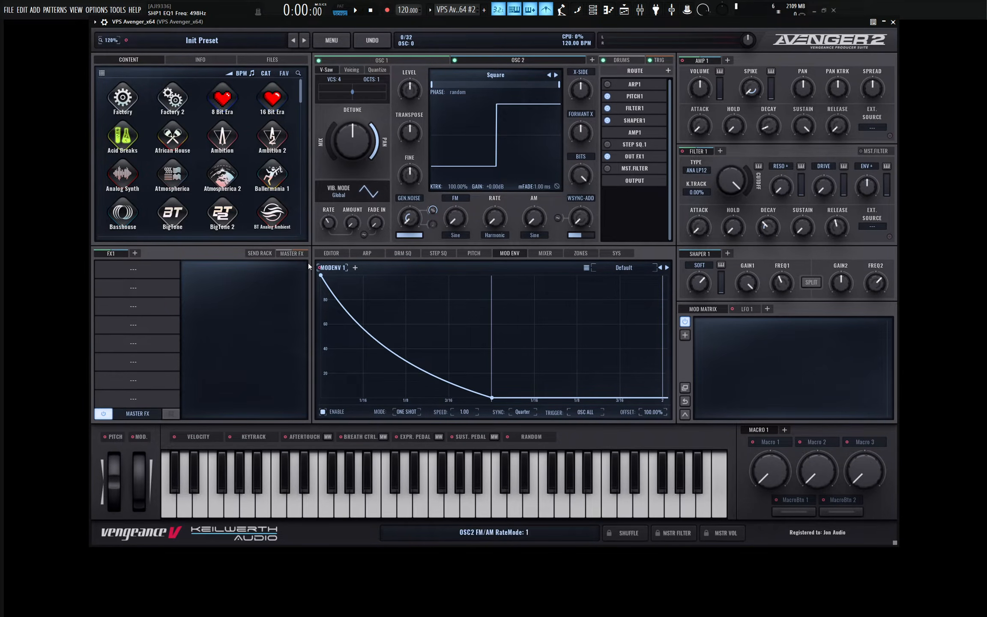
mouse_move(332, 267)
left_mouse_down()
mouse_move(769, 295)
mouse_move(781, 283)
left_mouse_up()
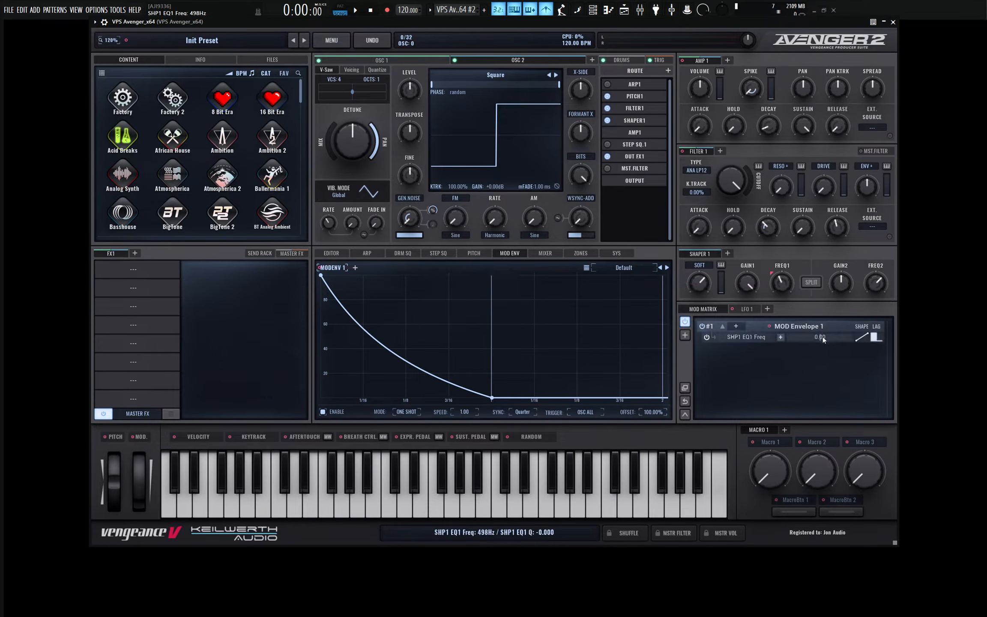
left_click_drag(827, 337, 826, 340)
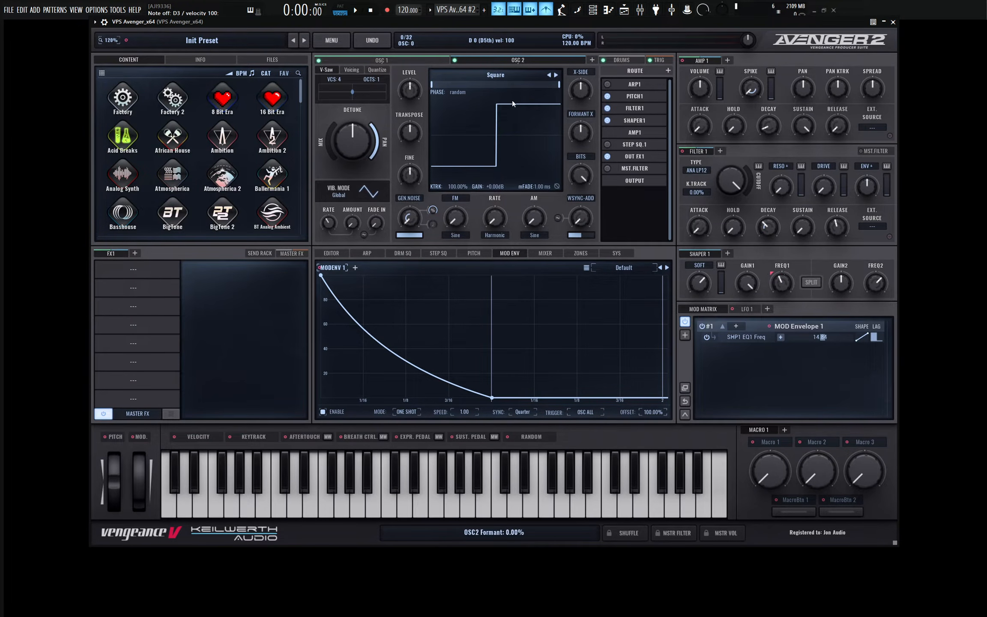
Step: Add Shaper 1 to oscillator 1's route and place it directly after Filter 1
left_click(387, 59)
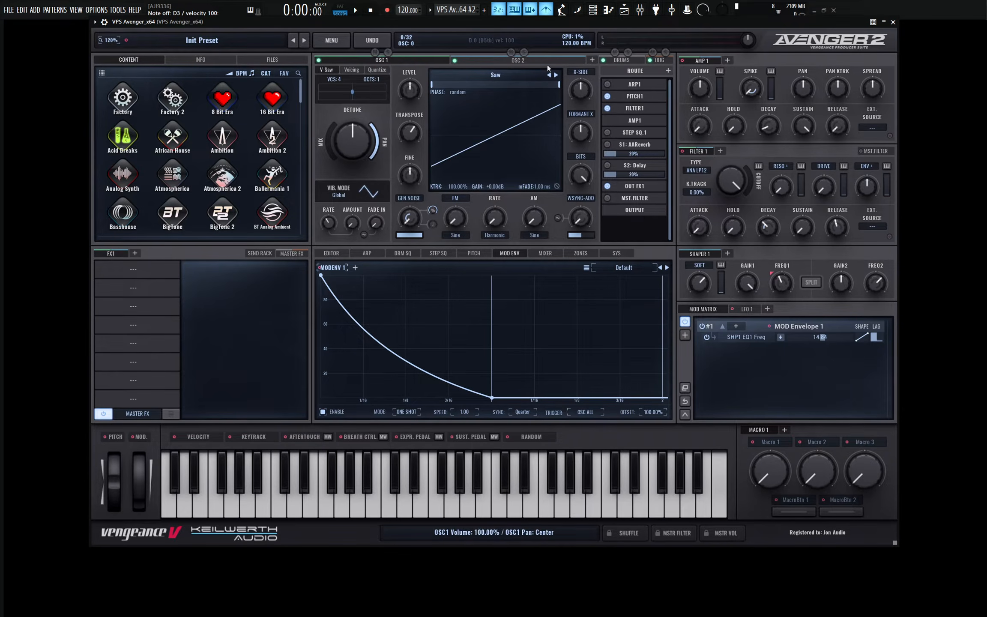
left_click(668, 70)
left_click(638, 108)
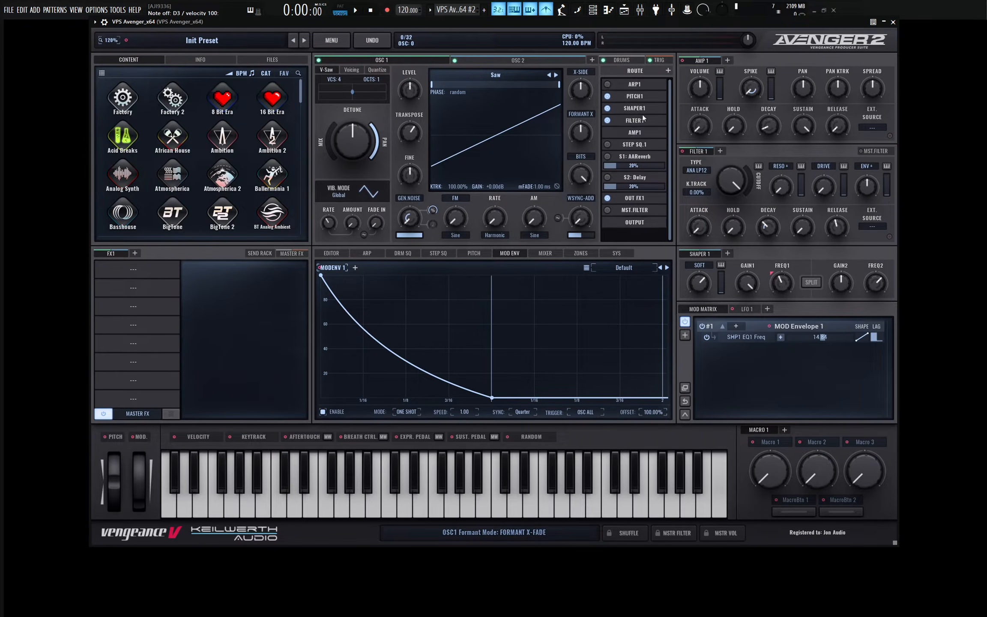
left_click_drag(634, 108, 635, 123)
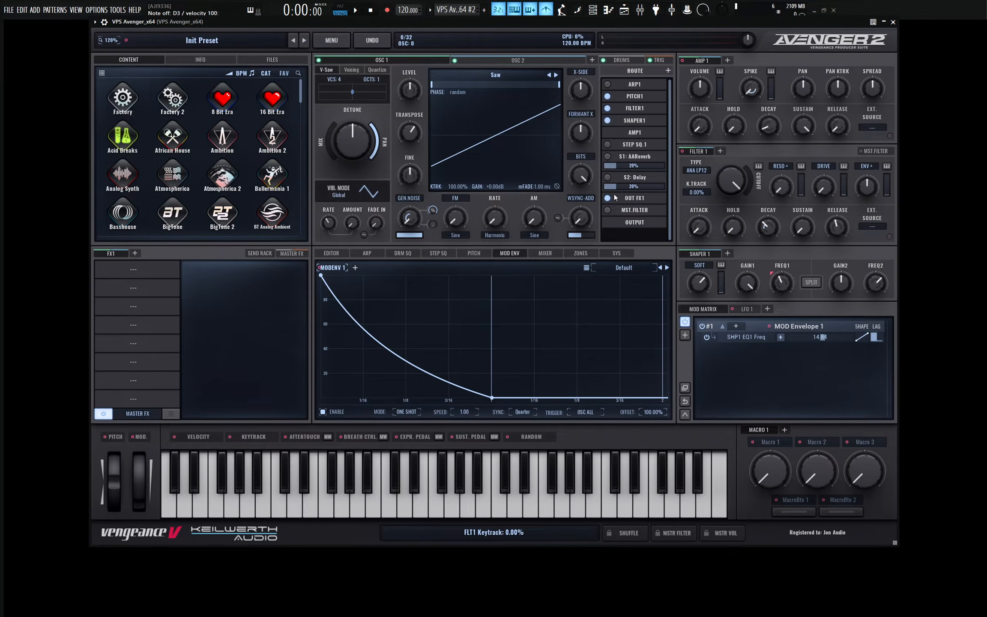
Step: Play melodic phrases to audition both oscillators running through the modulated shaper
key("t")
key("r")
key("3")
key("q")
key("q")
key("3")
key("r")
key("b")
key("r")
key("b")
key("r")
key("b")
key("3")
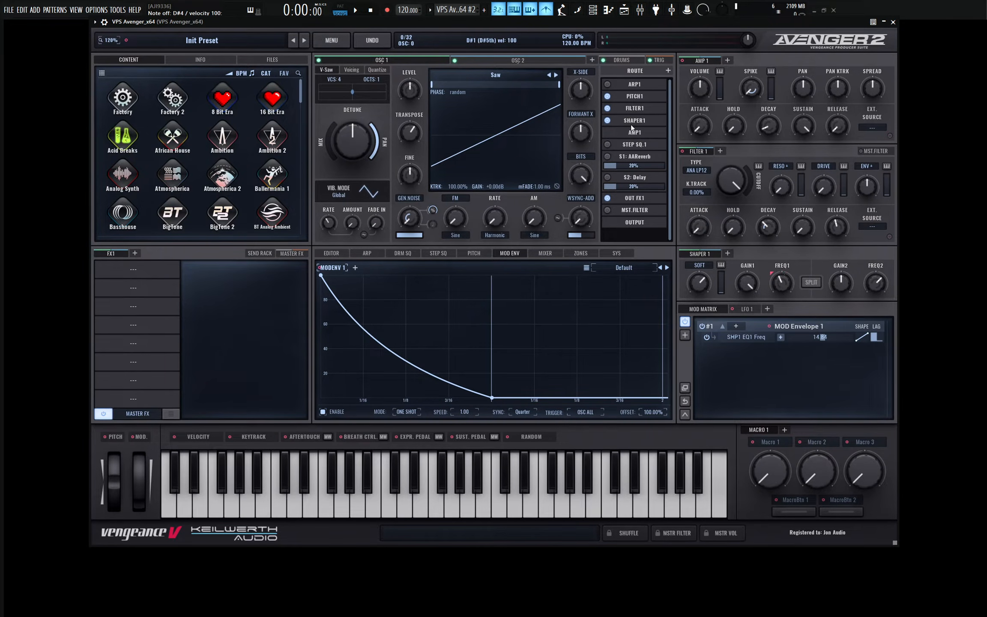
key("t")
key("r")
key("q")
key("b")
key("r")
key("b")
key("r")
key("q")
key("r")
key("b")
key("b")
key("q")
key("b")
key("z")
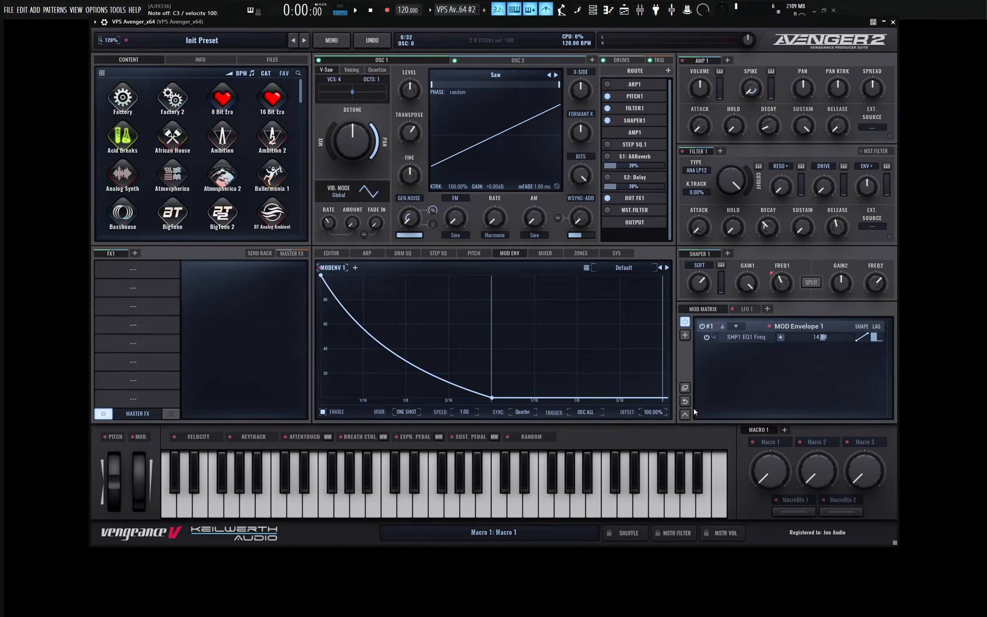
Step: Bypass Shaper 1 in oscillator 1's route and play notes to compare the sound
left_click(608, 121)
key("b")
key("r")
key("b")
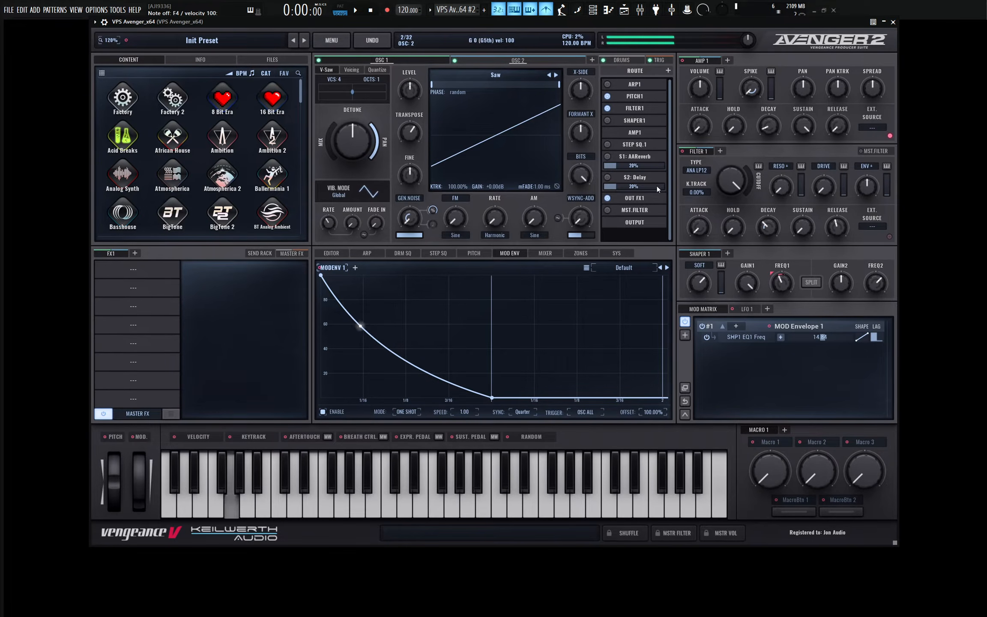
key("r")
key("3")
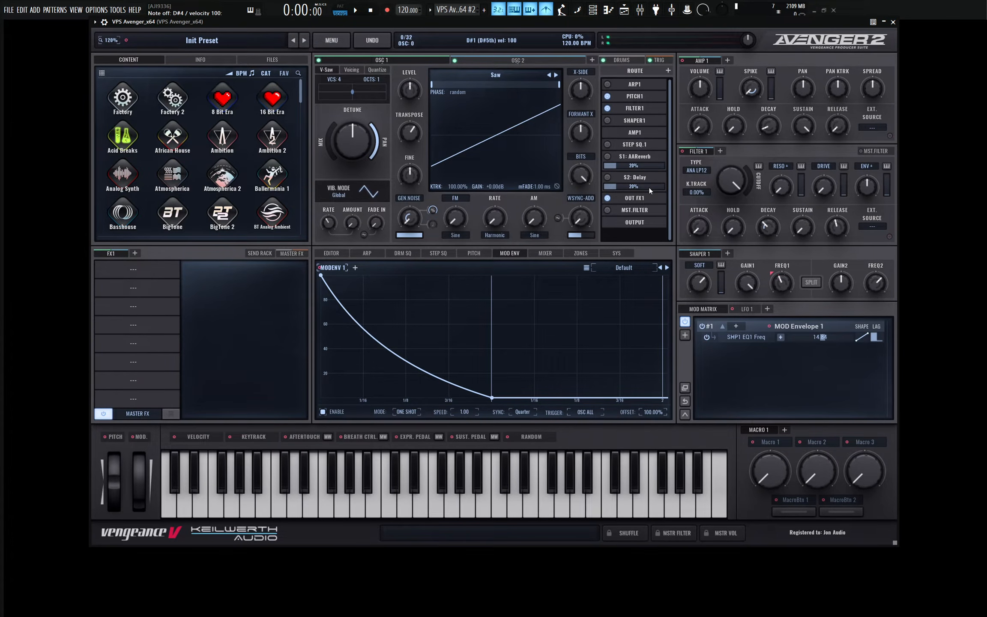
Step: Load the Multiband Dist effect into the third slot of the effects rack
left_click(132, 305)
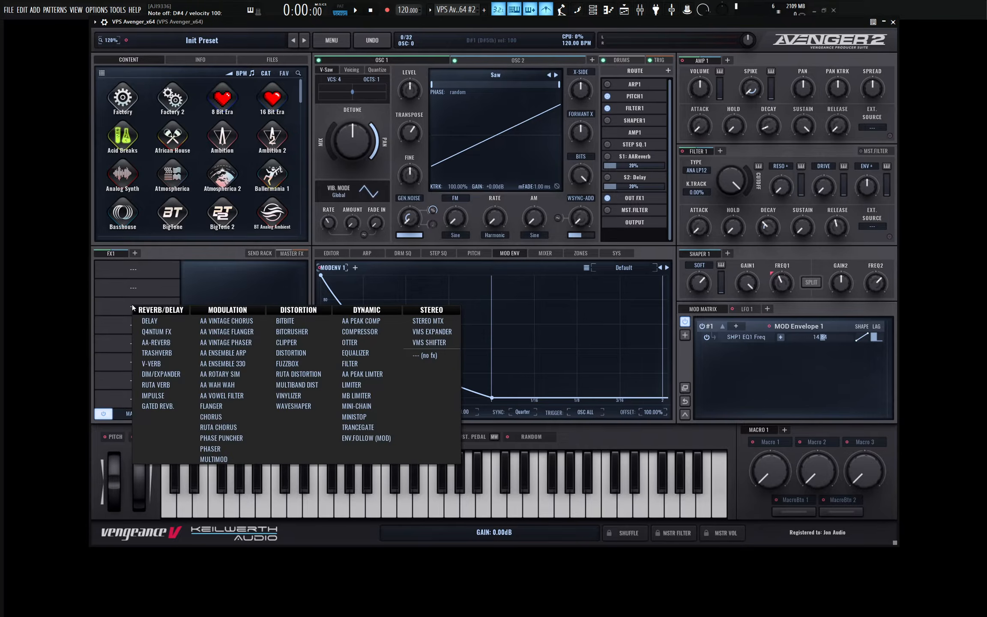
left_click(296, 384)
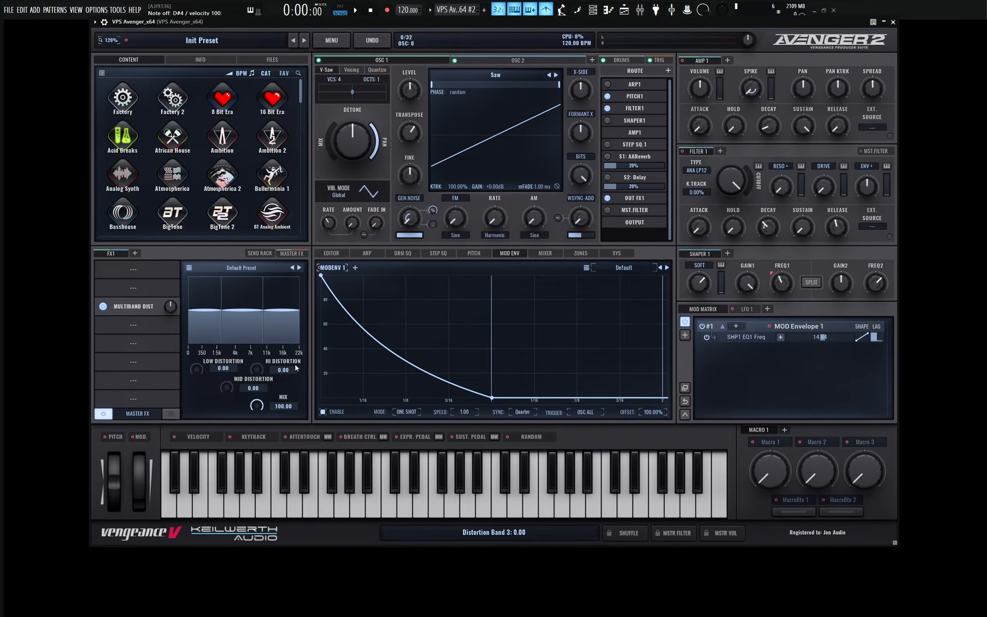
Step: Set the Multiband Dist's mid distortion to 20.42 and high distortion to 18.33, and load Distortion with the Logic algorithm into the fourth effects slot
left_click_drag(227, 386, 256, 357)
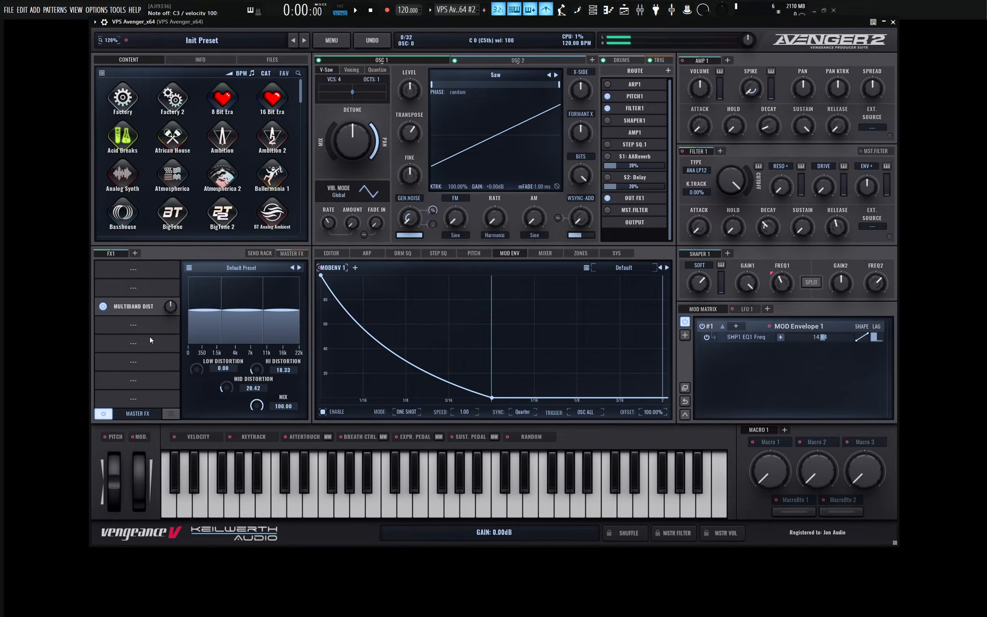
left_click(132, 326)
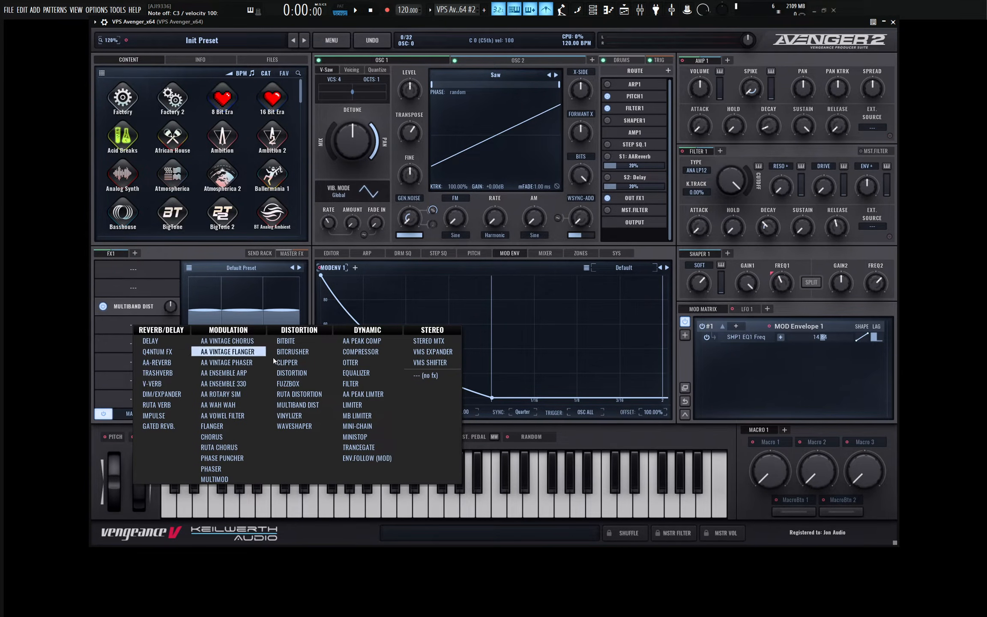
left_click(294, 373)
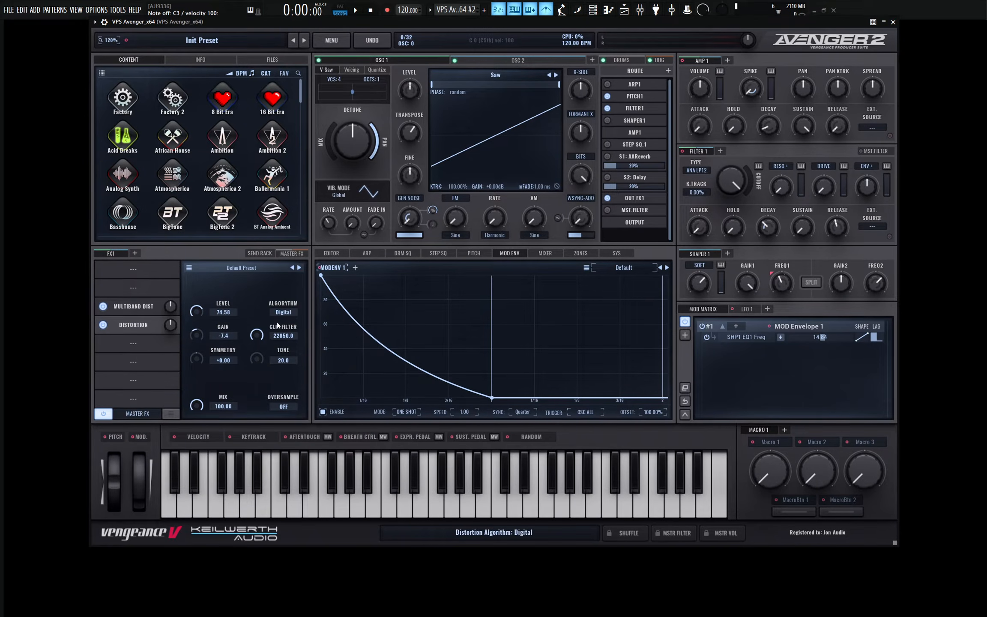
left_click(288, 313)
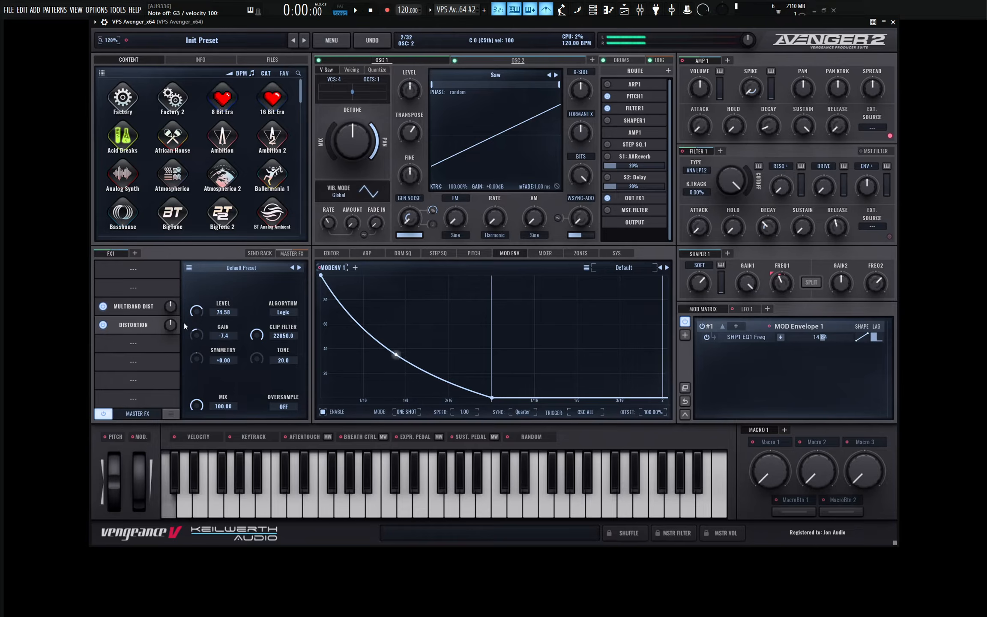
Step: Switch the Distortion effect off and on repeatedly while notes play to compare the sound
left_click(103, 325)
left_click(103, 326)
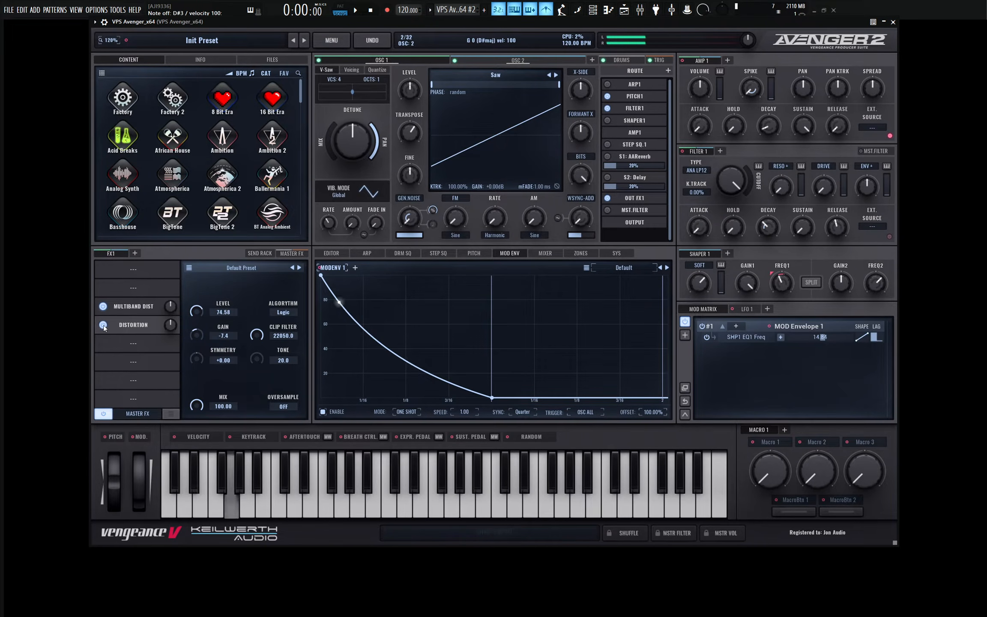
left_click(103, 325)
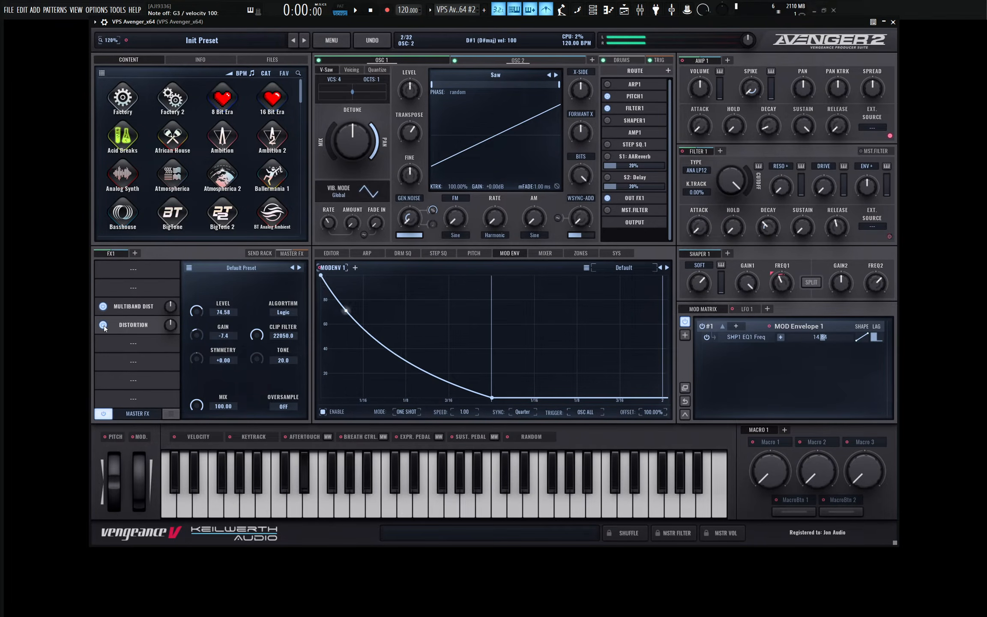
left_click(103, 325)
left_click(103, 325)
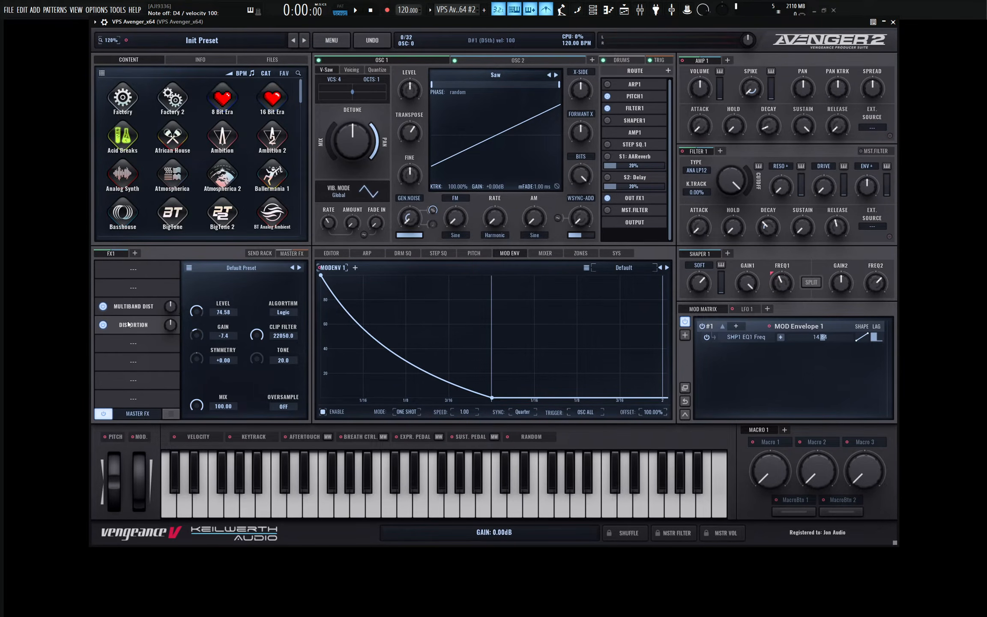
Step: Load a Compressor into the fifth effects slot, lower its slot level, and set its threshold to -22.36 dB
left_click(141, 343)
left_click(372, 364)
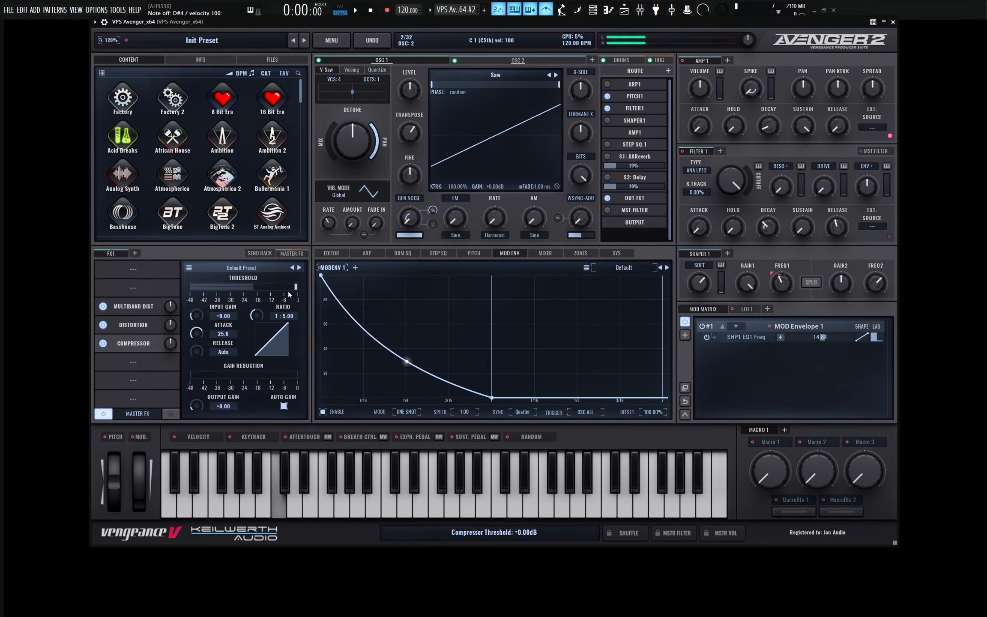
left_click_drag(171, 343, 172, 352)
left_click_drag(291, 292, 247, 287)
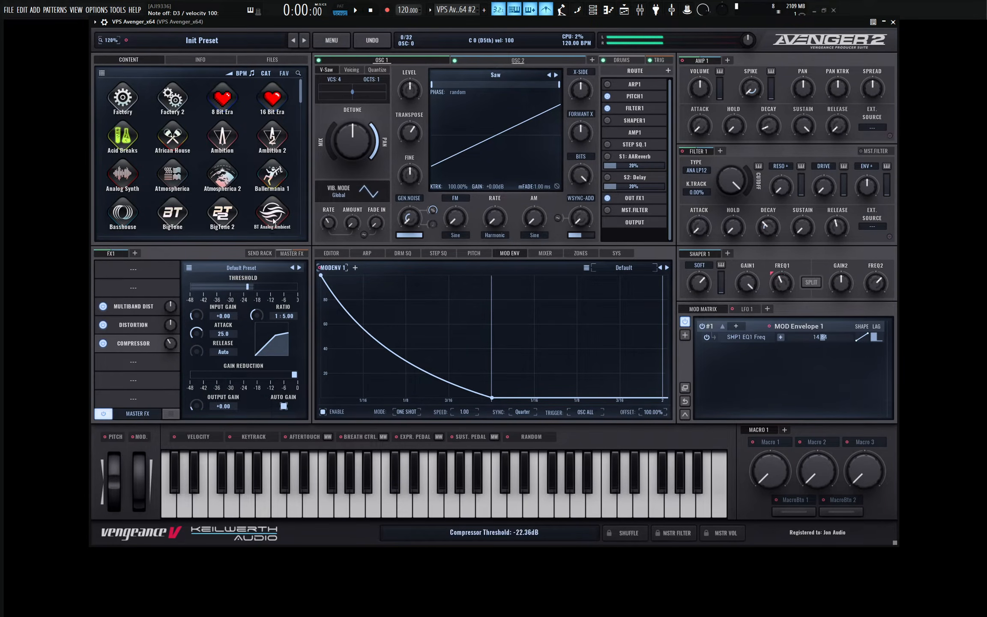
Step: Set the portamento mode of Pitch 1 to Poly Portamento
left_click(479, 253)
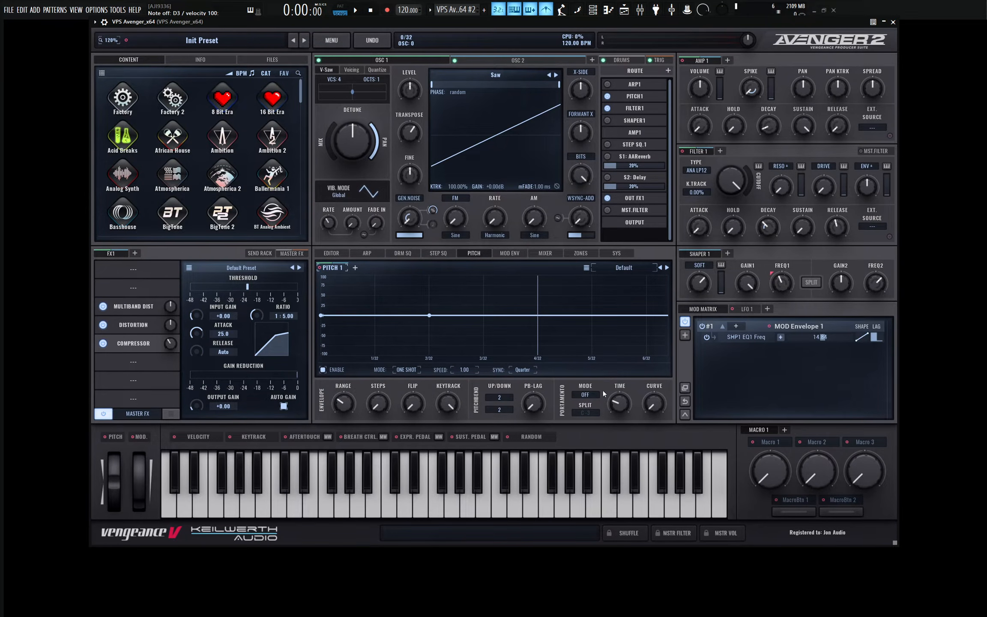
left_click(586, 394)
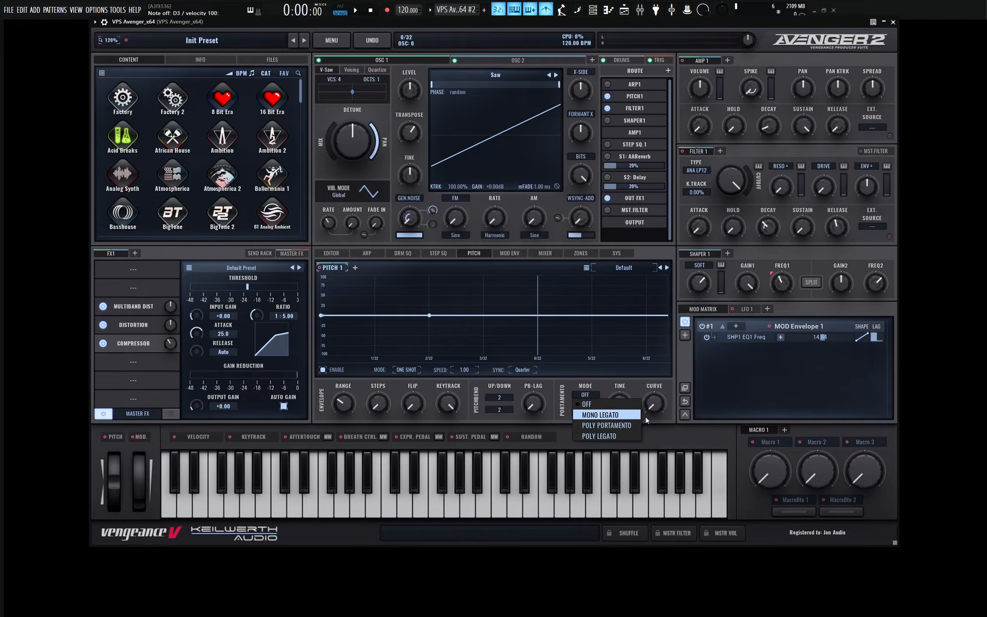
left_click(616, 434)
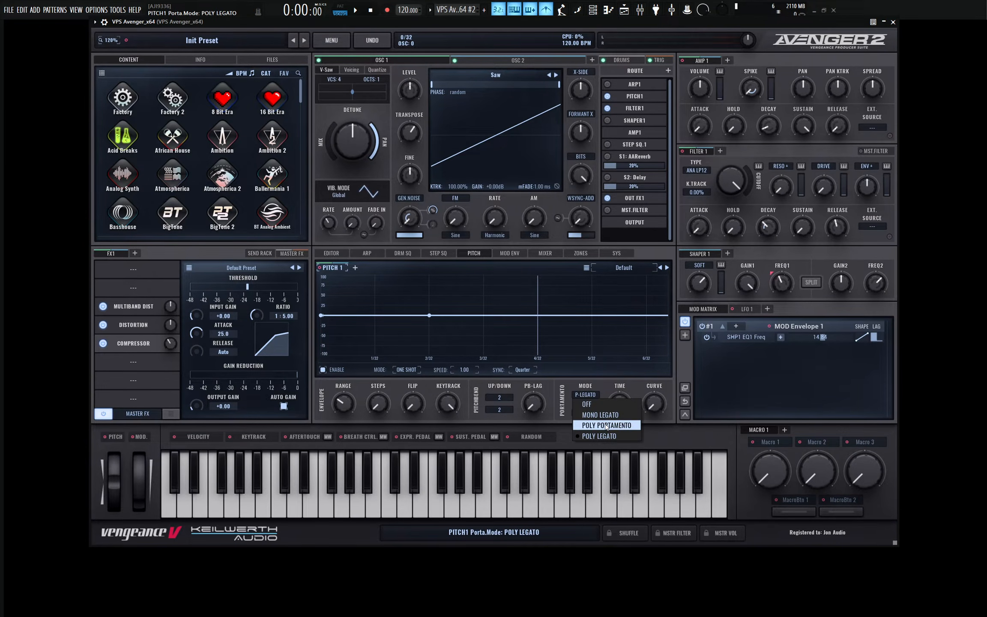
Step: Set Pitch 1's portamento time to 15.42% and raise the portamento curve
mouse_move(622, 405)
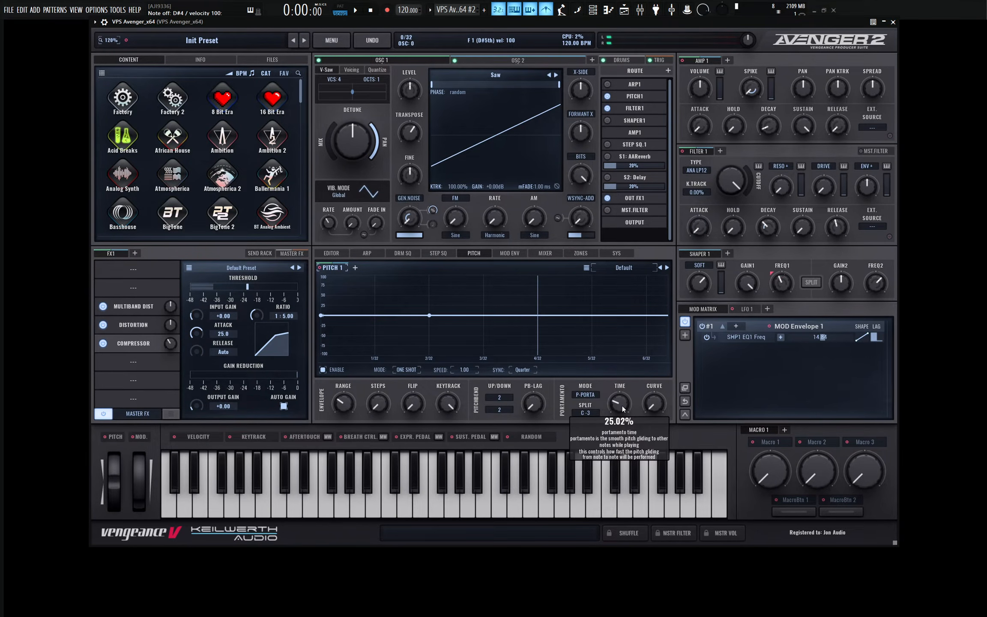
scroll(622, 405, "up", 3)
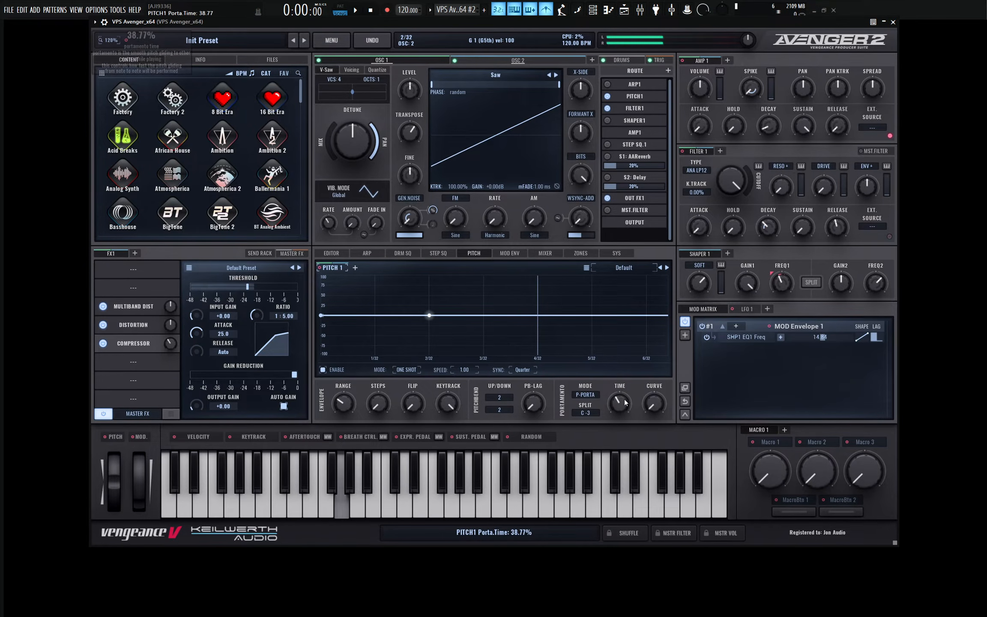
scroll(622, 404, "up", 3)
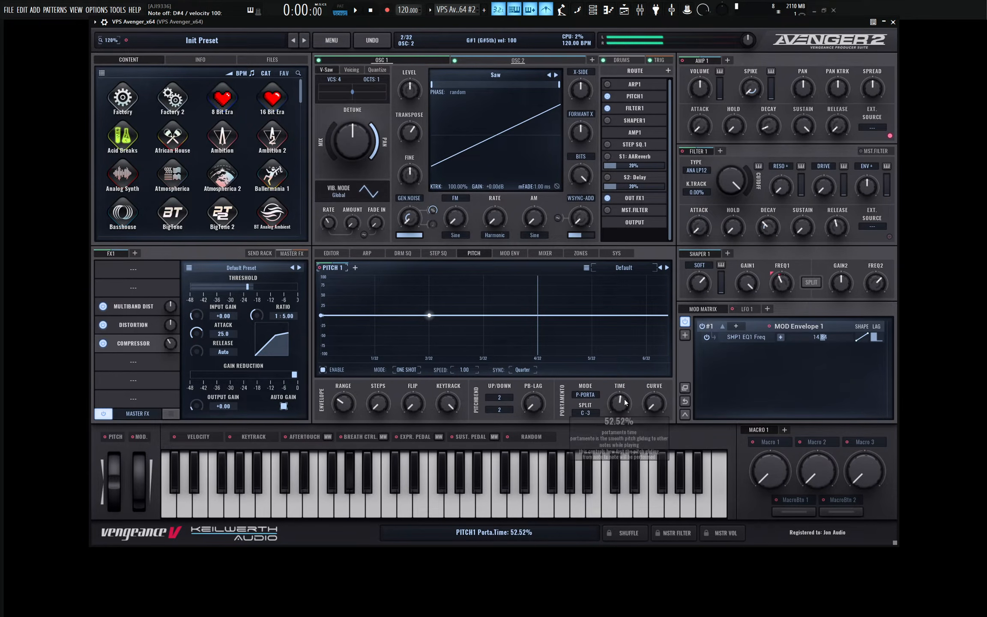
scroll(621, 402, "down", 8)
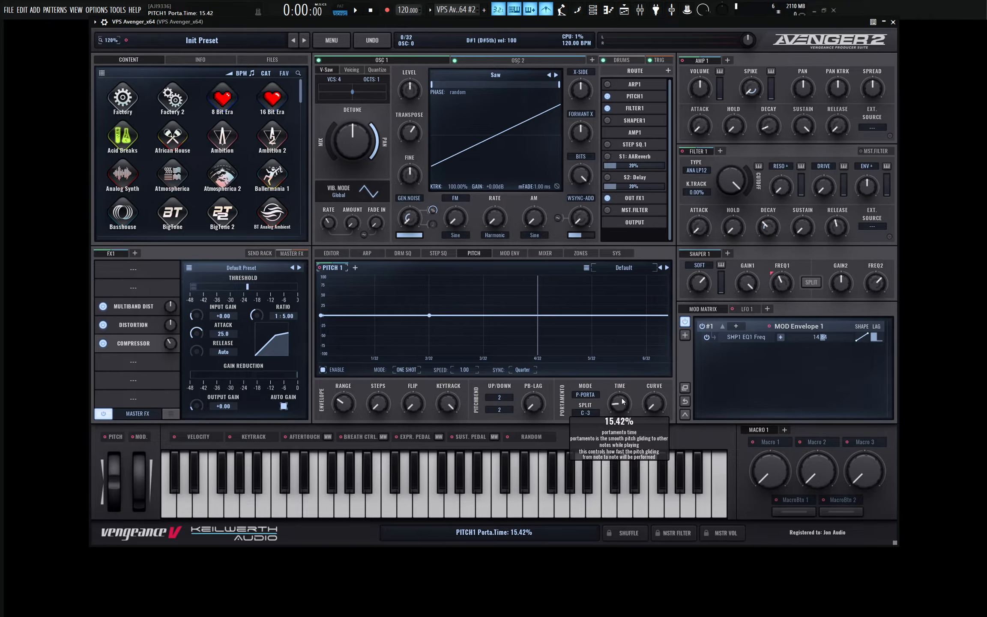
left_click_drag(655, 403, 651, 377)
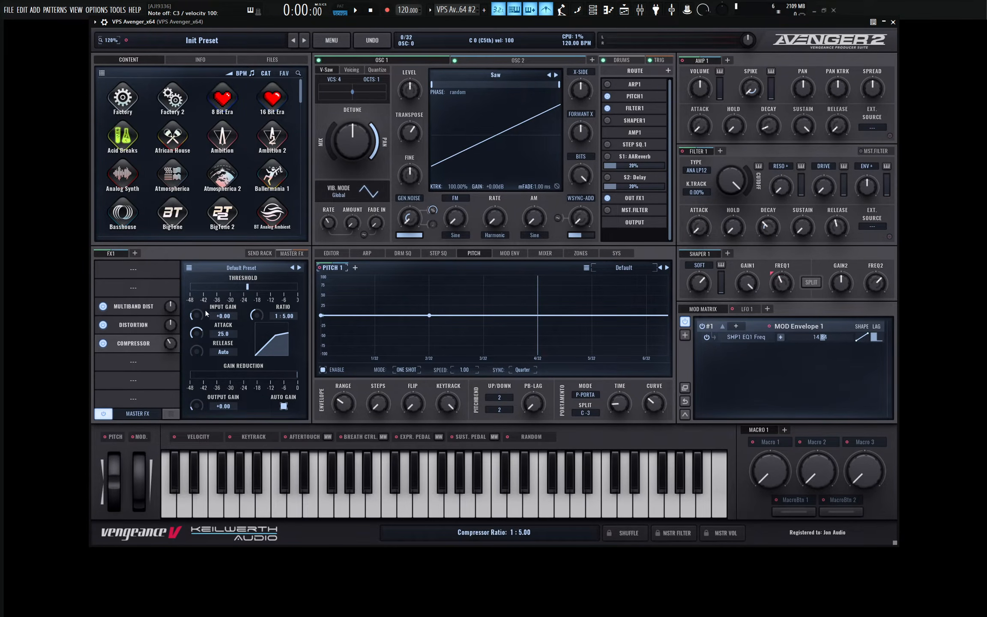
Step: Move Multiband Dist, Distortion and Compressor up one slot each in the effects rack
left_click_drag(136, 305, 135, 289)
left_click_drag(140, 321, 140, 306)
left_click_drag(140, 343, 141, 325)
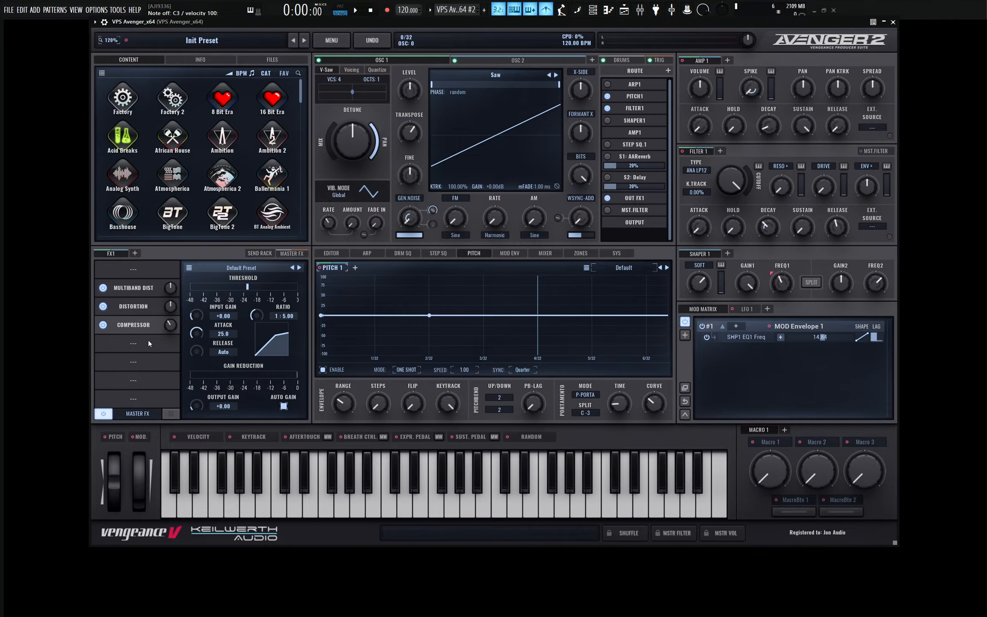
Step: Load a Delay into the fifth effects slot, set its mix to 25.42, and narrow its filter band from both ends
left_click(132, 346)
left_click(159, 362)
left_click_drag(196, 404, 197, 407)
left_click_drag(194, 343, 208, 347)
left_click_drag(293, 344, 239, 354)
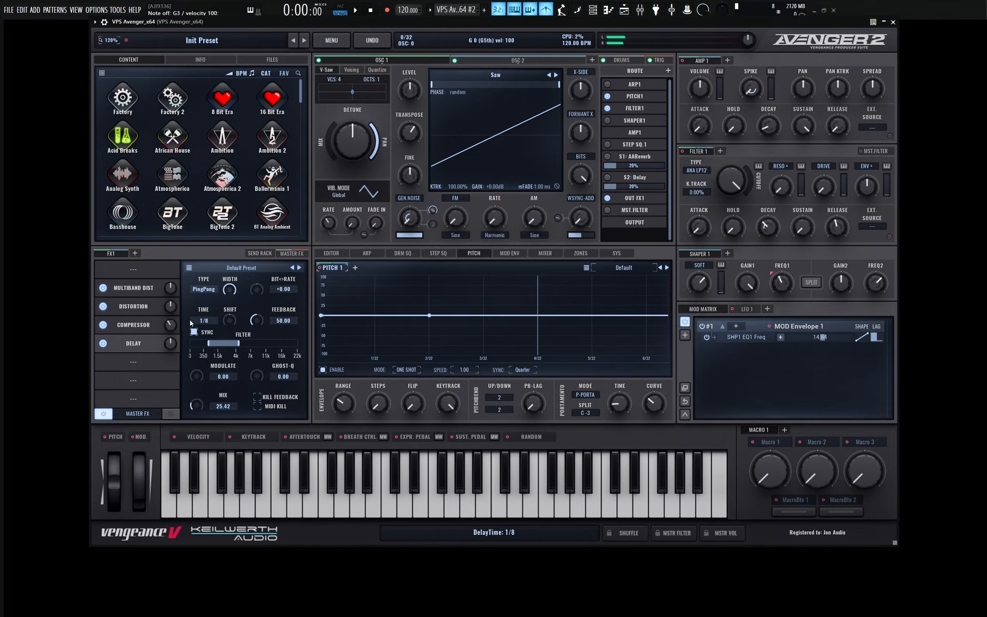
Step: Load Ruta Verb into the sixth effects slot with a sidechain mix of 16.25 and a predelay of 282.5
left_click(135, 362)
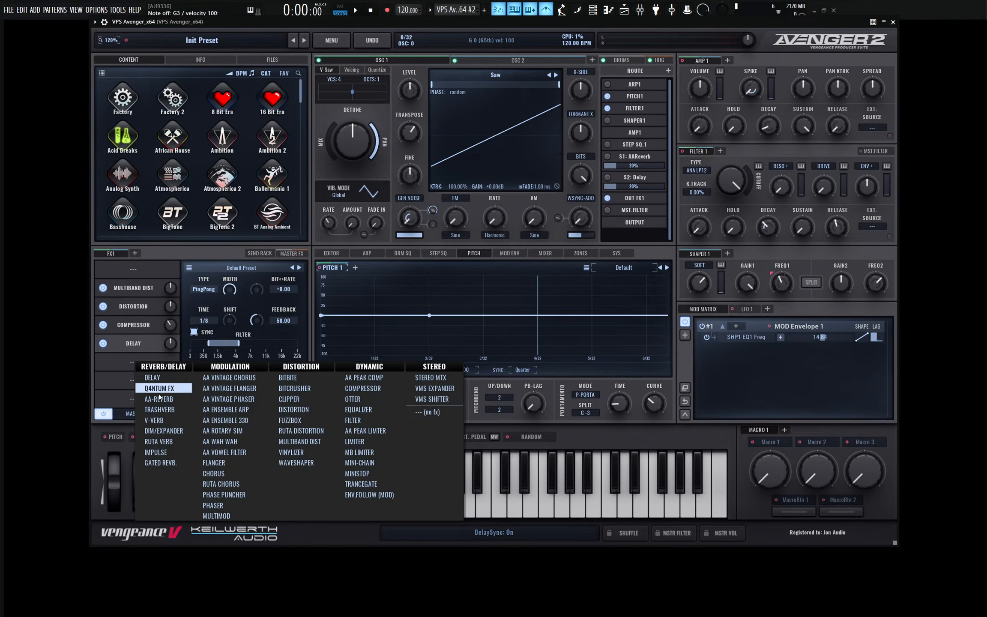
left_click(155, 441)
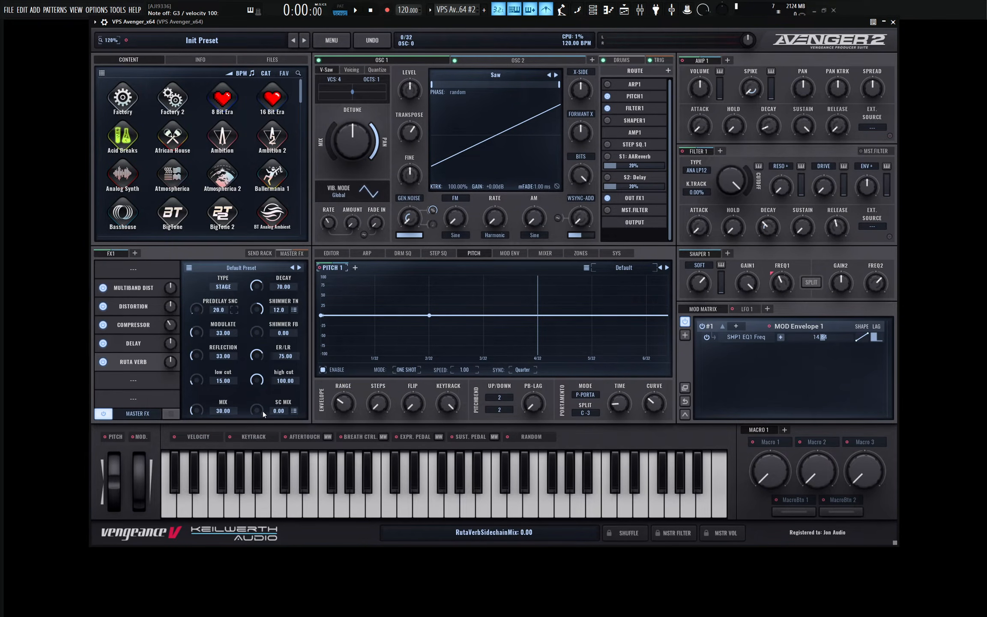
left_click_drag(259, 401, 259, 398)
left_click_drag(197, 308, 199, 290)
Step: Play a short run of notes to audition the Ruta Verb
key("b")
key("b")
key("q")
key("3")
key("r")
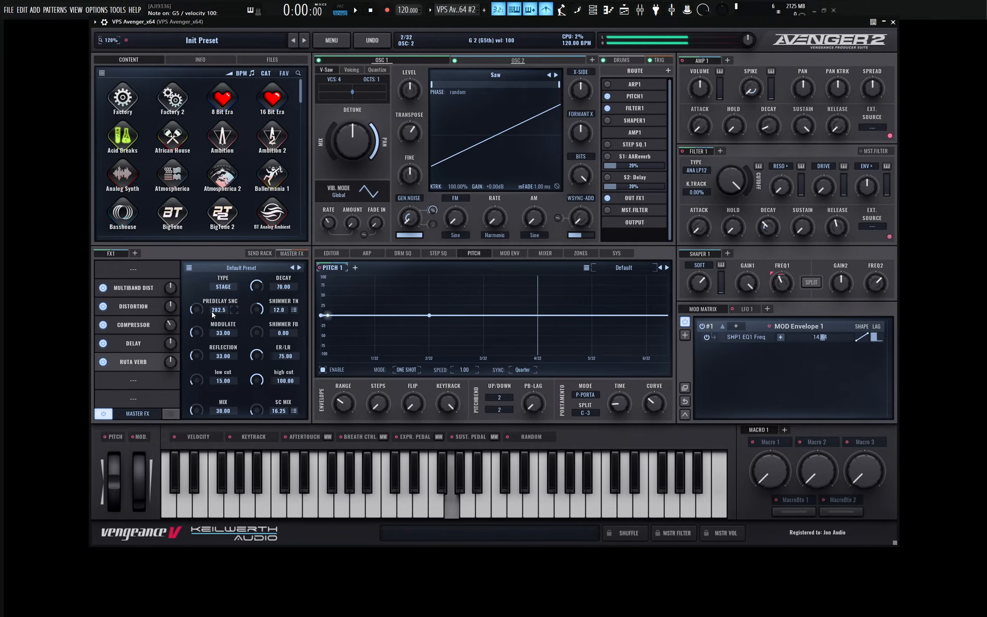
key("t")
Step: Set the Ruta Verb's predelay to 287.5, decay to 48.33 and high cut to 78.33
left_click_drag(200, 268, 202, 243)
key("b")
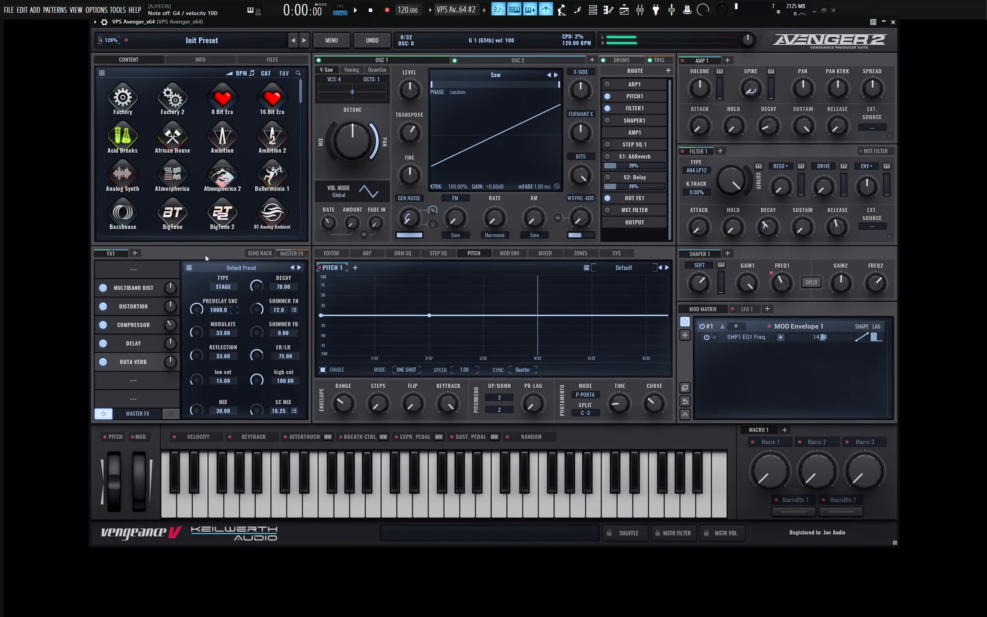
left_click_drag(222, 312, 197, 319)
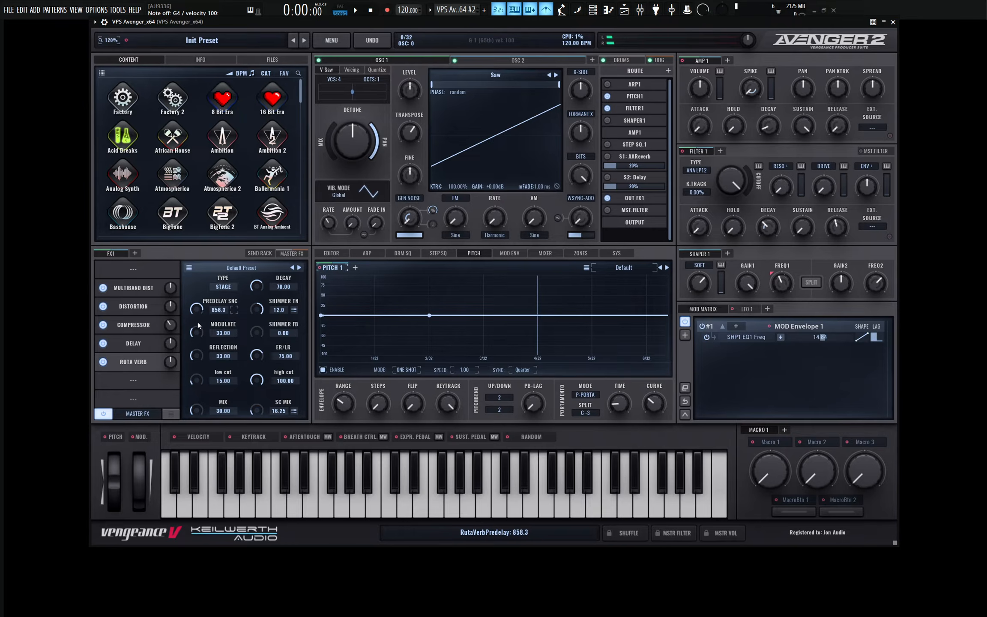
left_click_drag(202, 378, 202, 376)
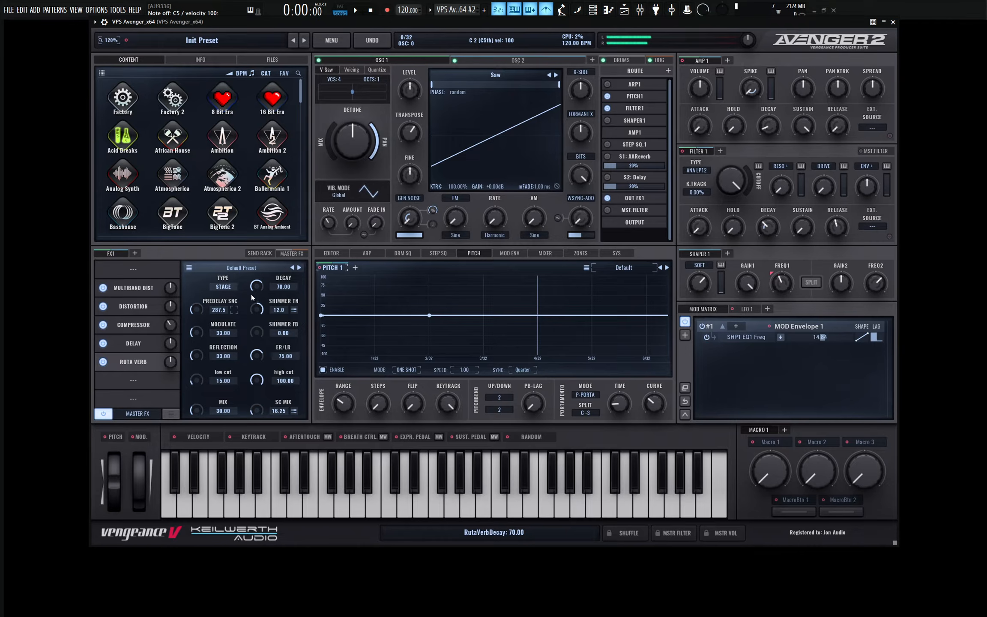
left_click_drag(257, 300, 258, 306)
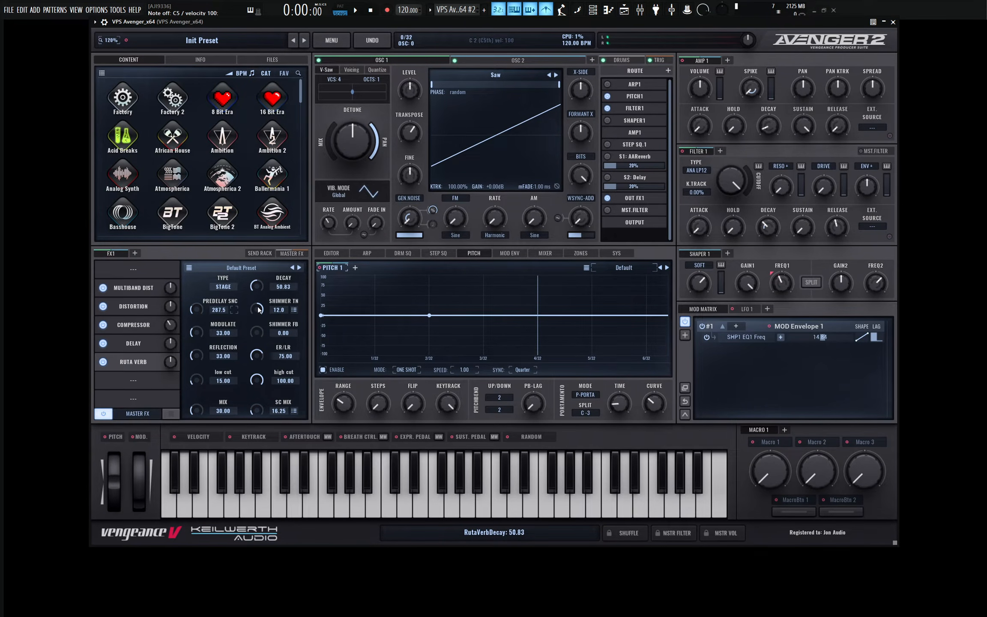
left_click_drag(271, 373, 260, 401)
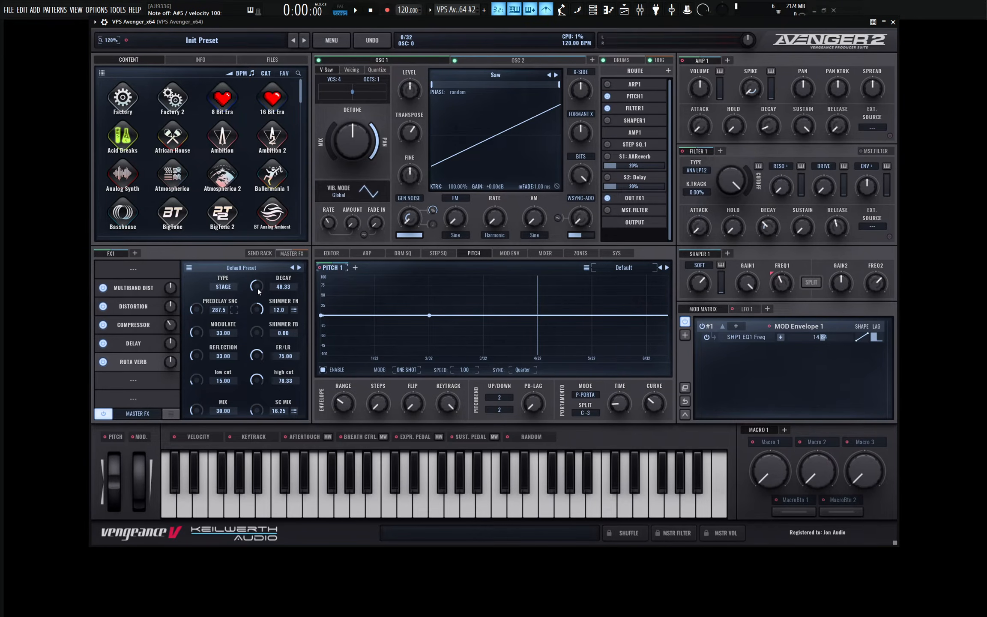
Step: Play melodic phrases to audition the patch through the full effects chain
key("z")
key("b")
key("i")
key("o")
key("0")
key("7")
key("z")
key("i")
key("o")
key("o")
key("i")
key("t")
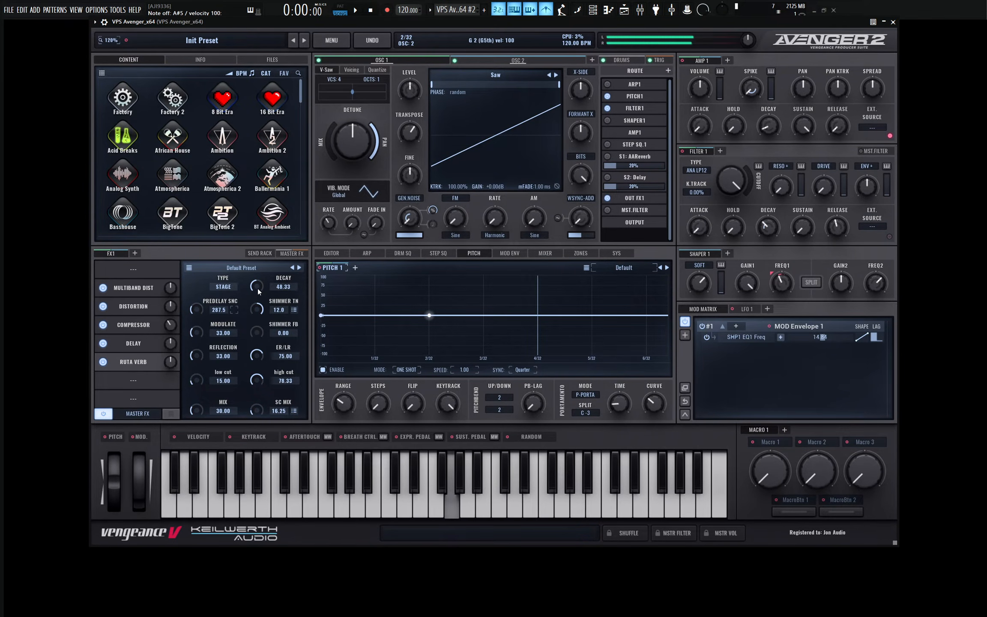
key("r")
key("i")
key("o")
key("0")
key("bracketleft")
key("0")
key("o")
key("i")
key("o")
key("7")
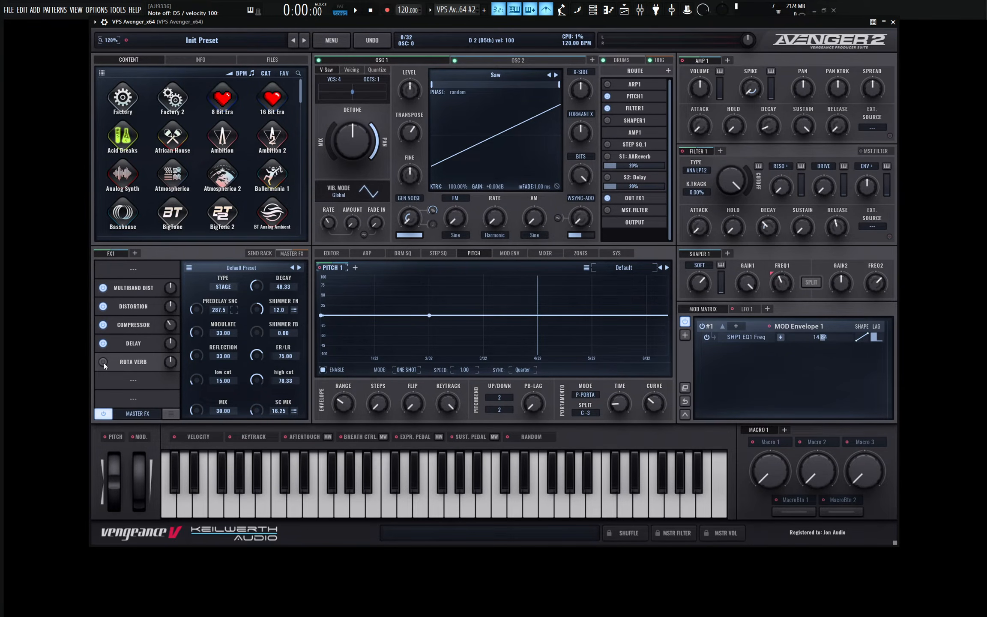
Step: Compare the sound with the Ruta Verb bypassed and active, leaving it switched on
left_click(103, 362)
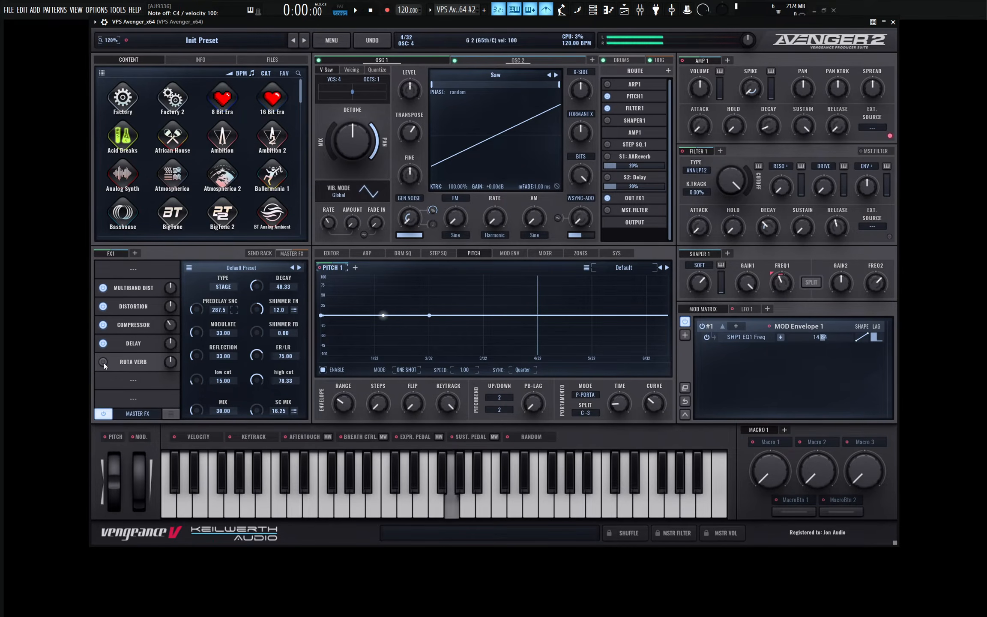
left_click(103, 362)
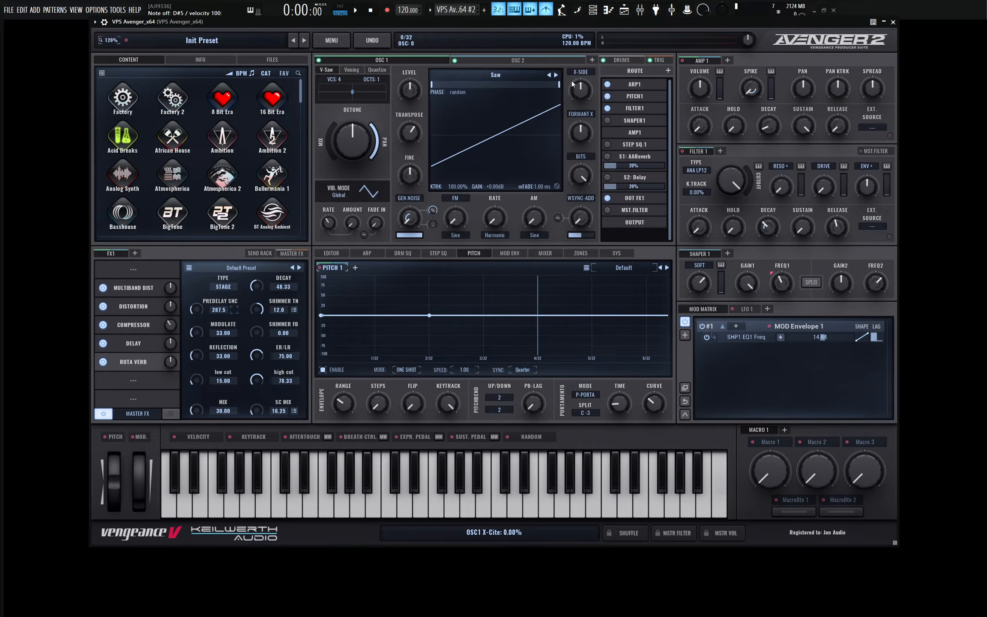
Step: Load the Encore Kit from the Ambition drumkit folder into the drums section
left_click(517, 60)
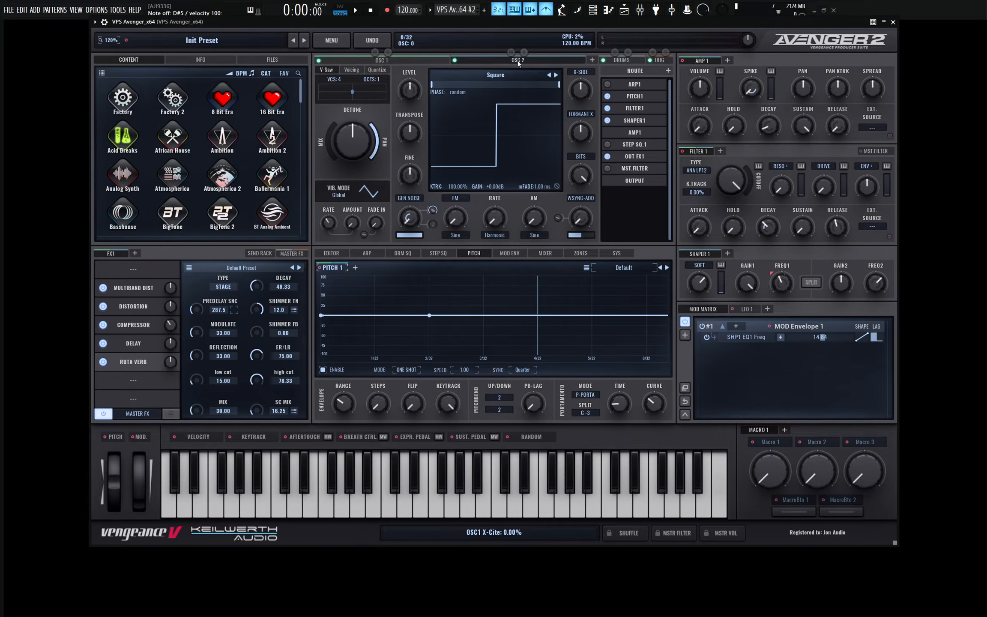
left_click(627, 59)
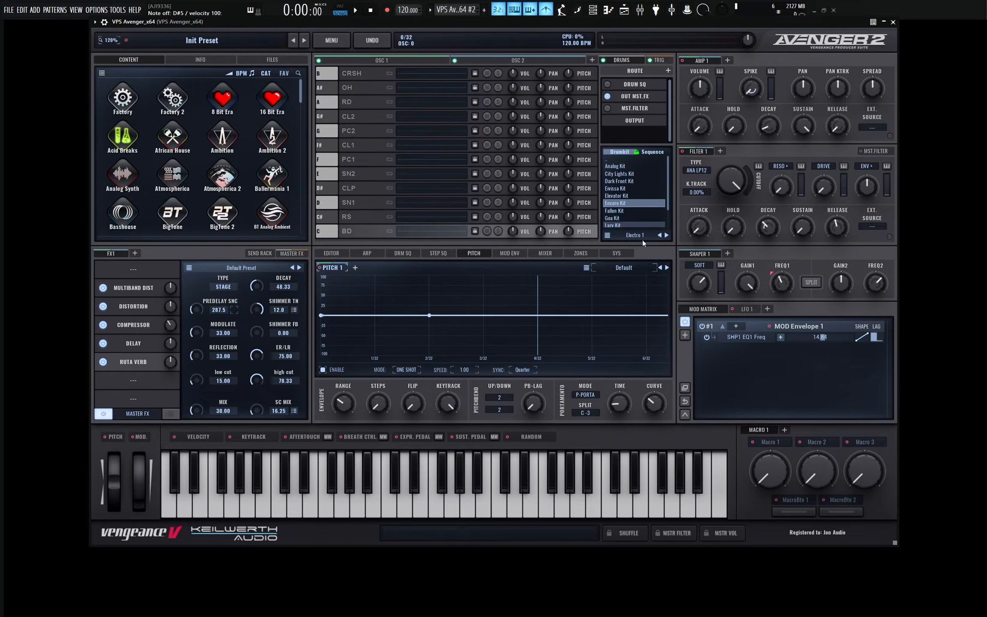
left_click(609, 160)
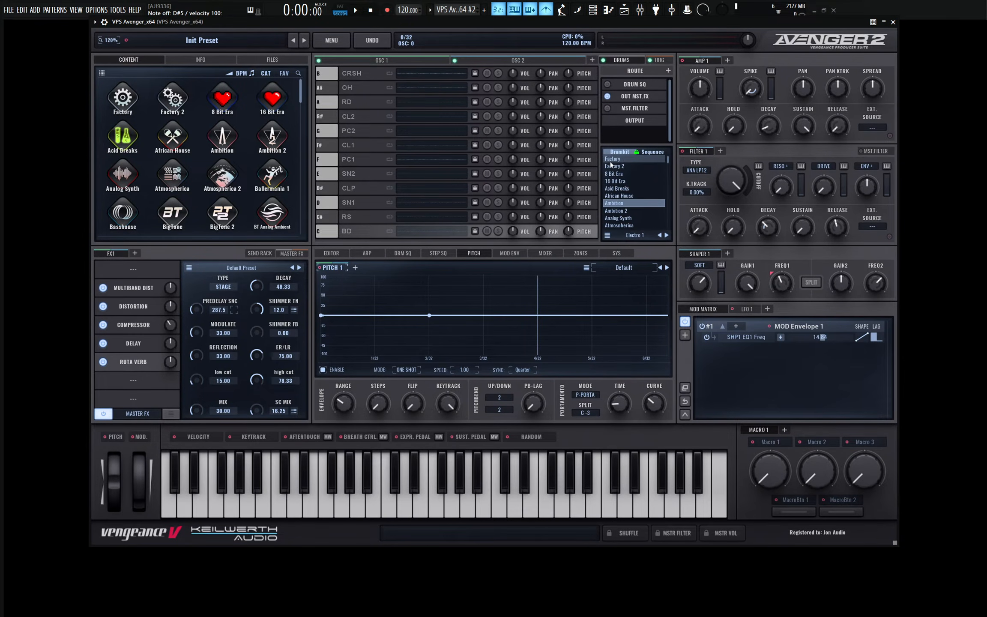
left_click(620, 202)
left_click(624, 203)
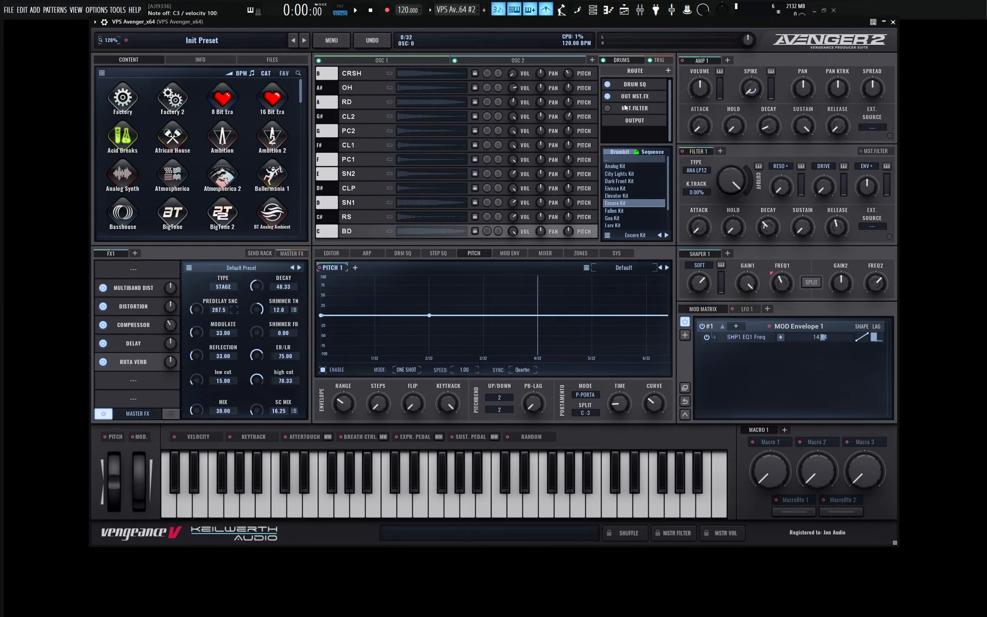
Step: Enable oscillator 1's first chorder voice with a transpose of 12 and play a few notes to audition it
left_click(401, 57)
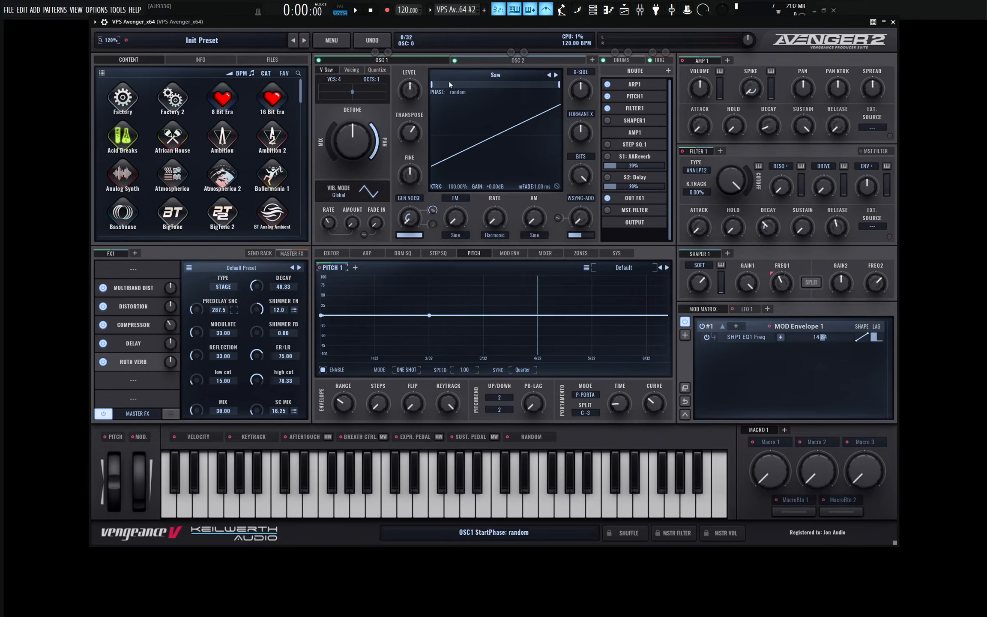
left_click(359, 70)
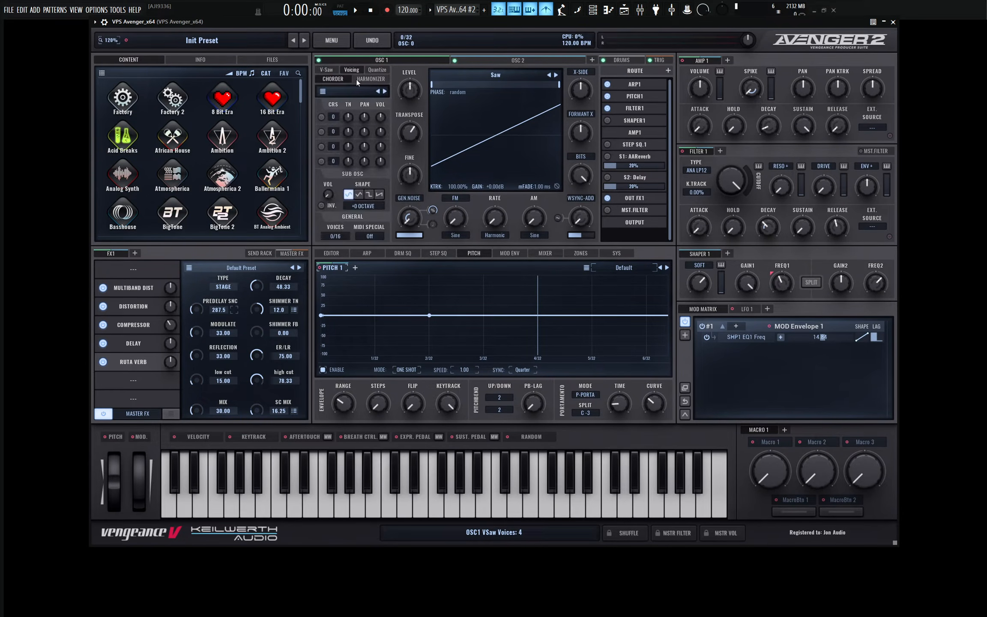
left_click(322, 117)
left_click_drag(333, 116, 340, 94)
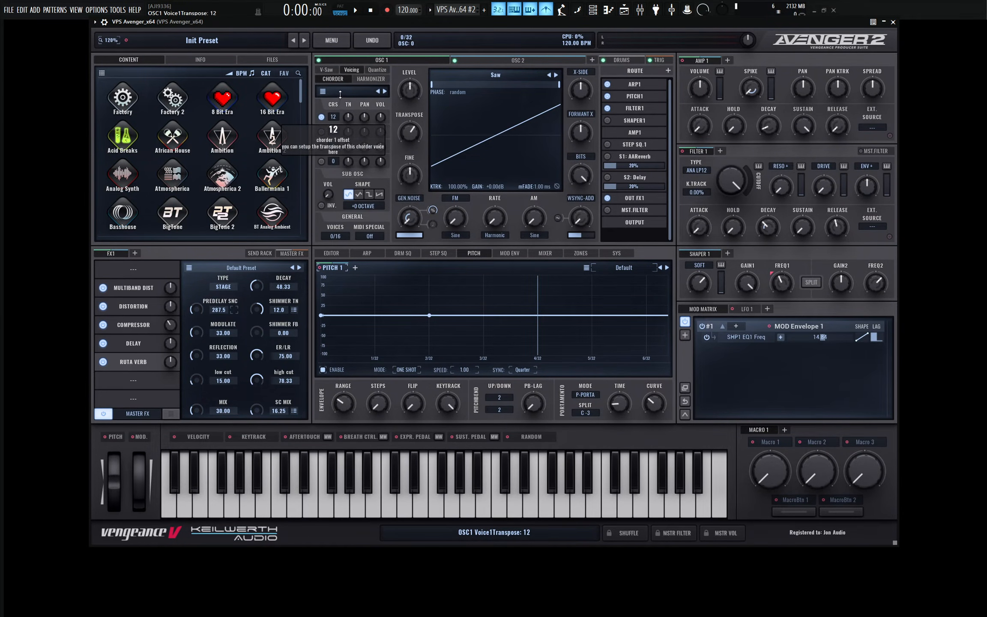
key("z")
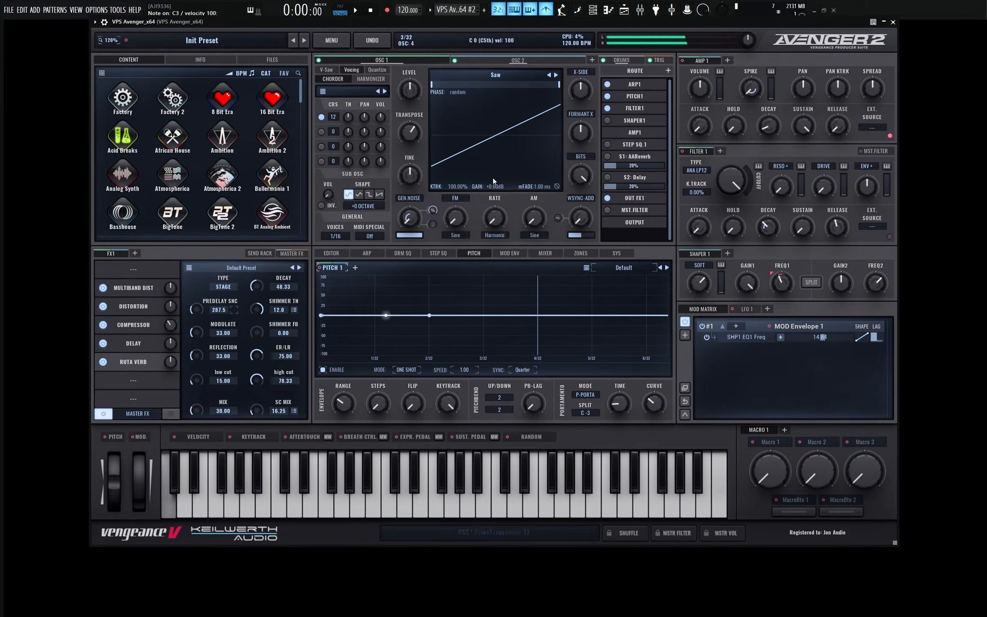
key("d")
key("z")
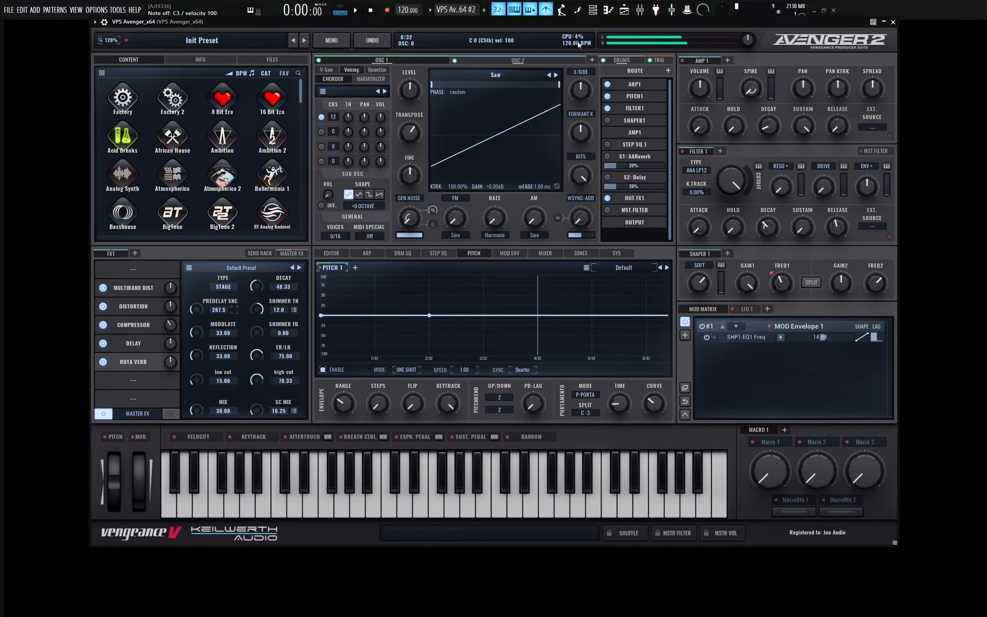
Step: Transpose oscillator 2's first chorder voice by 12 and detune it slightly, and detune oscillator 1's first chorder voice by 2.50 cents
left_click(529, 62)
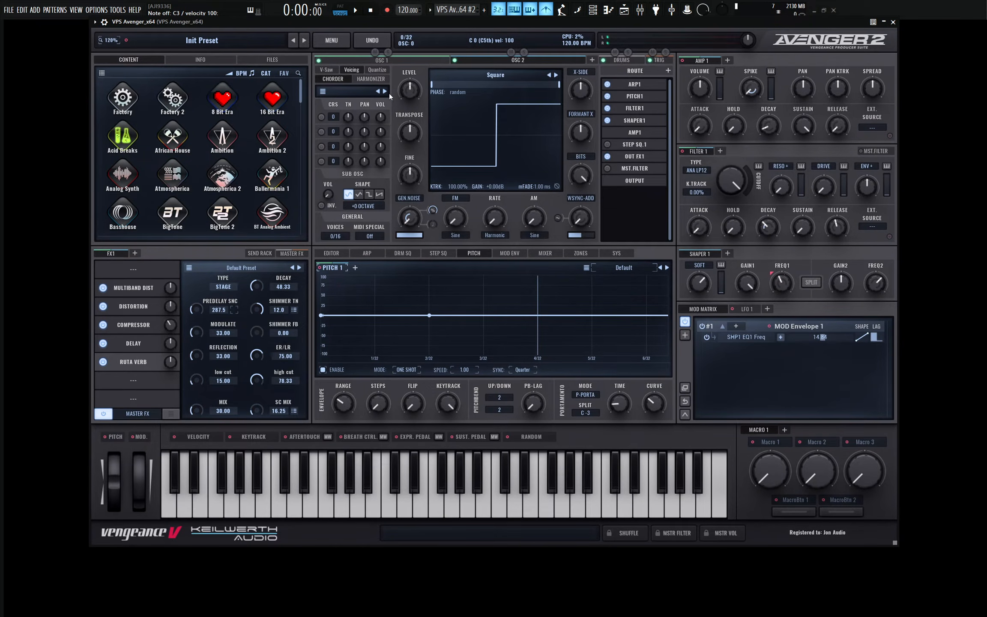
left_click_drag(332, 116, 336, 95)
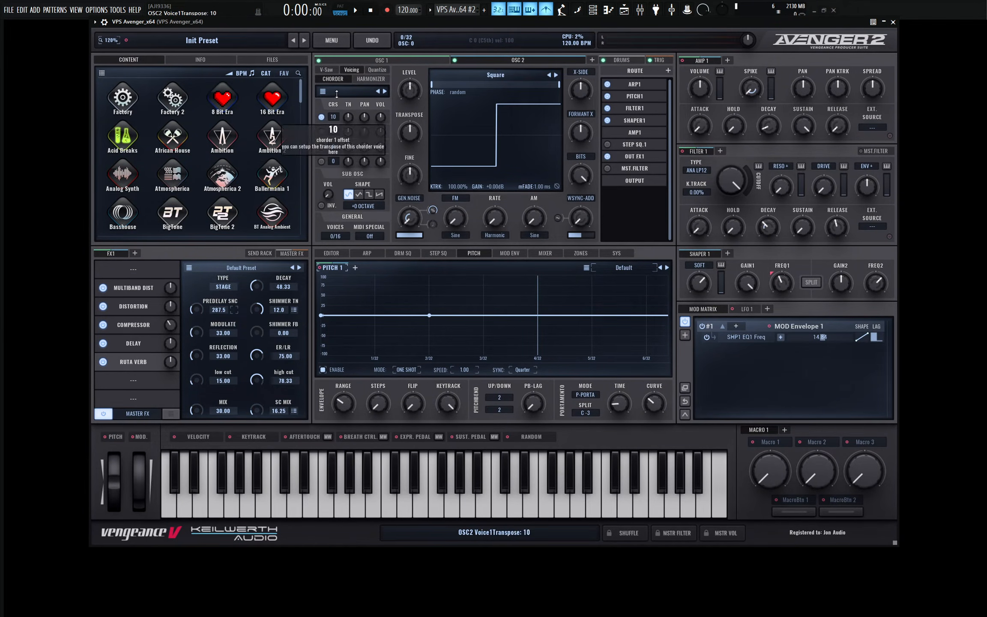
mouse_move(348, 119)
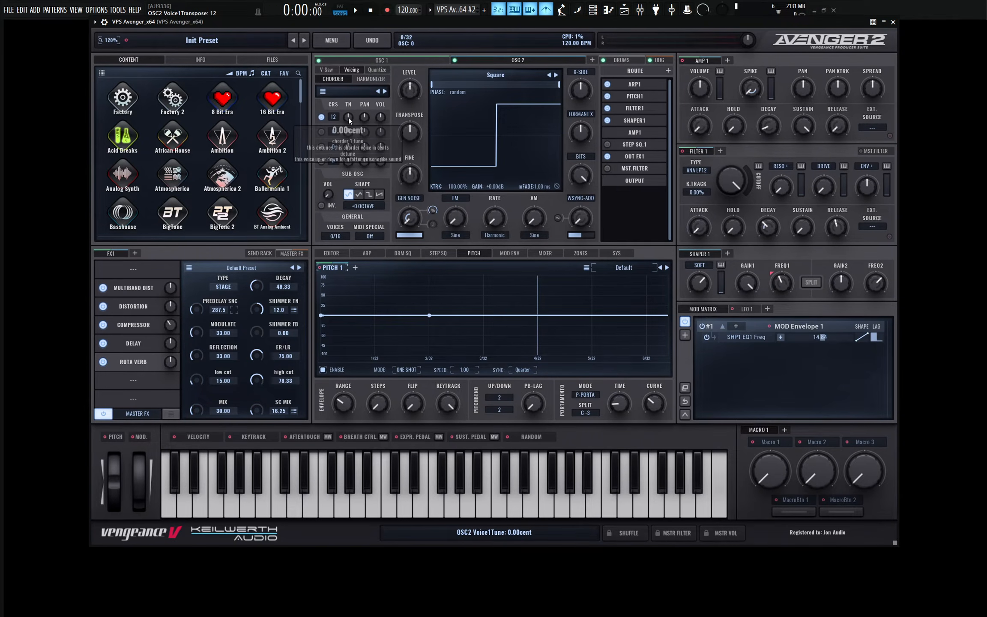
left_click_drag(349, 117, 348, 116)
left_click(395, 60)
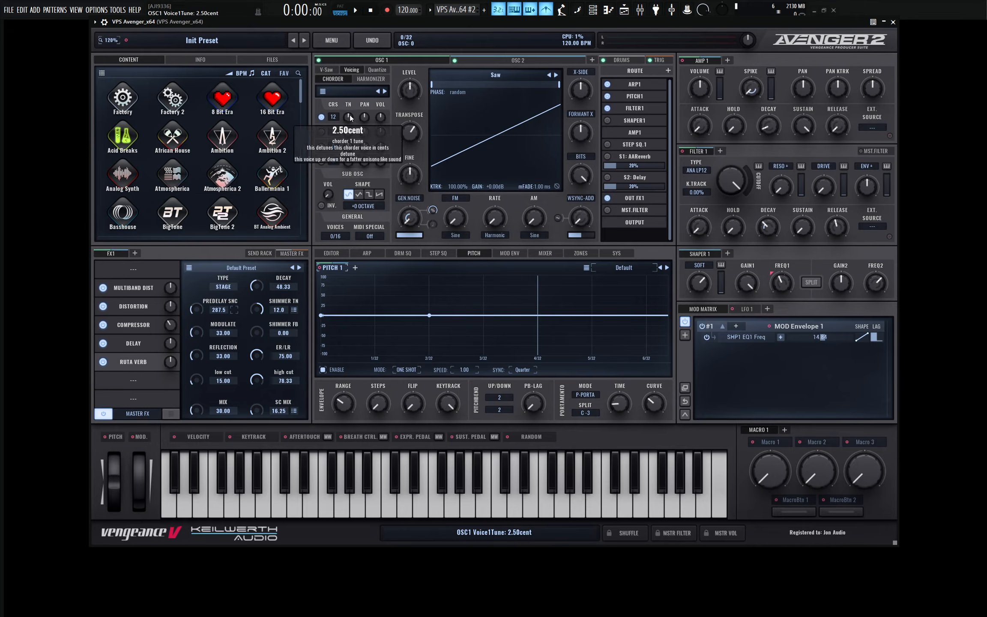
Step: Play bass notes and melodic phrases across the octaves to audition the octave-layered, detuned patch
key("z")
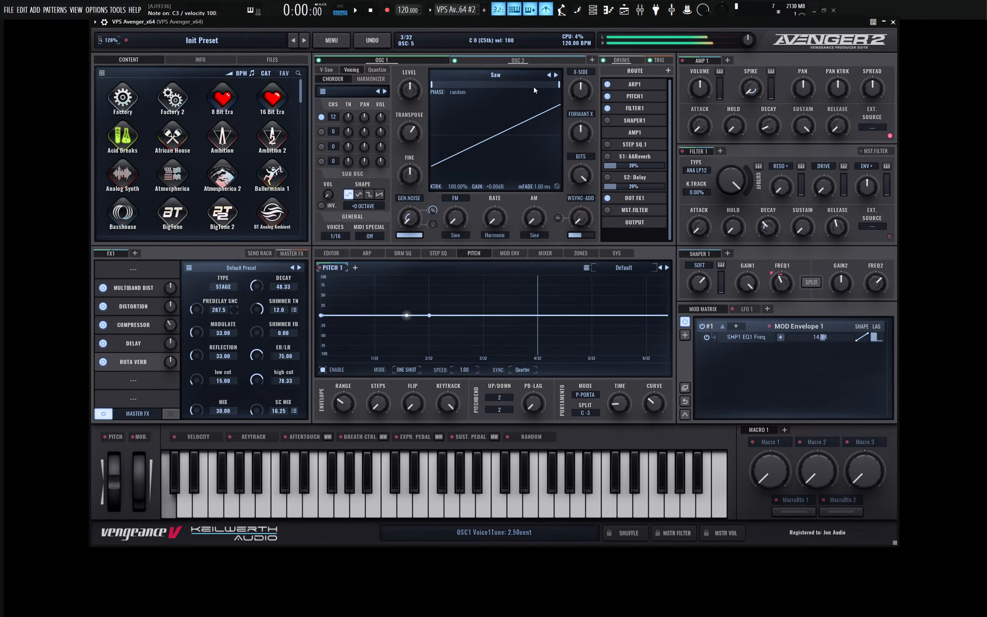
key("z")
key("d")
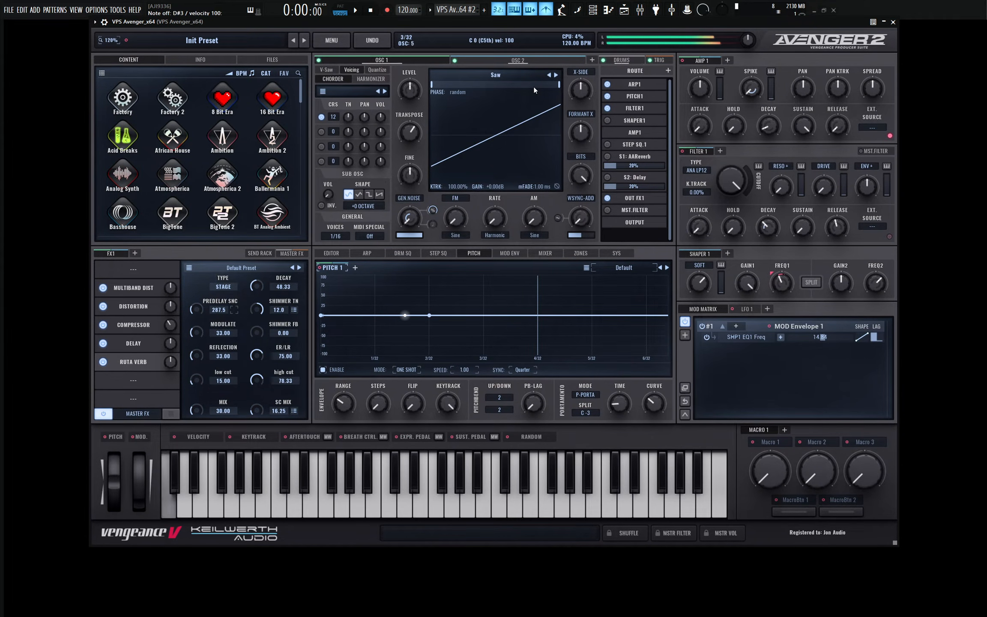
key("d")
key("z")
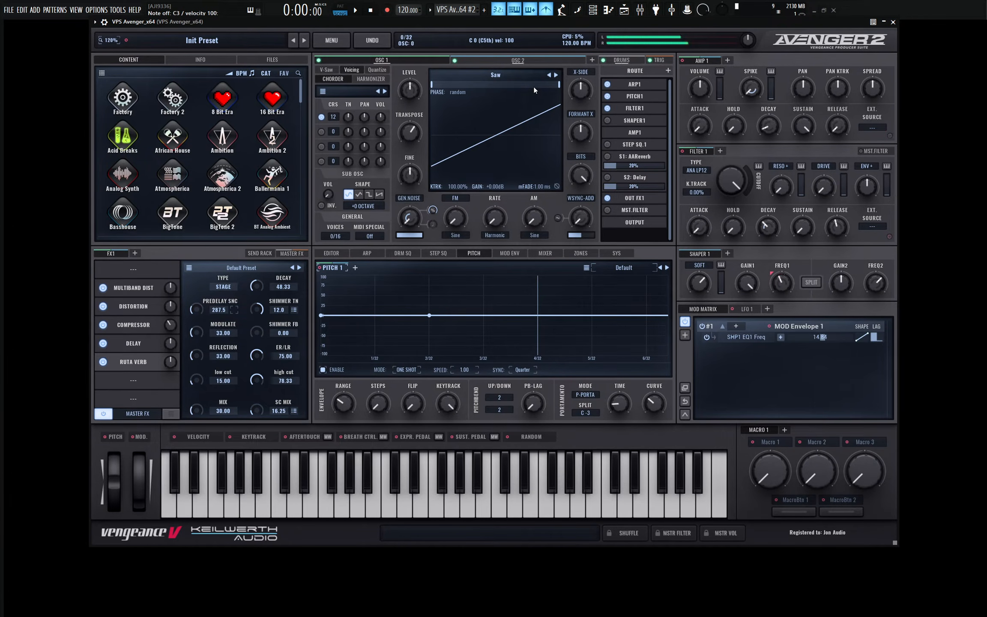
key("q")
key("3")
key("q")
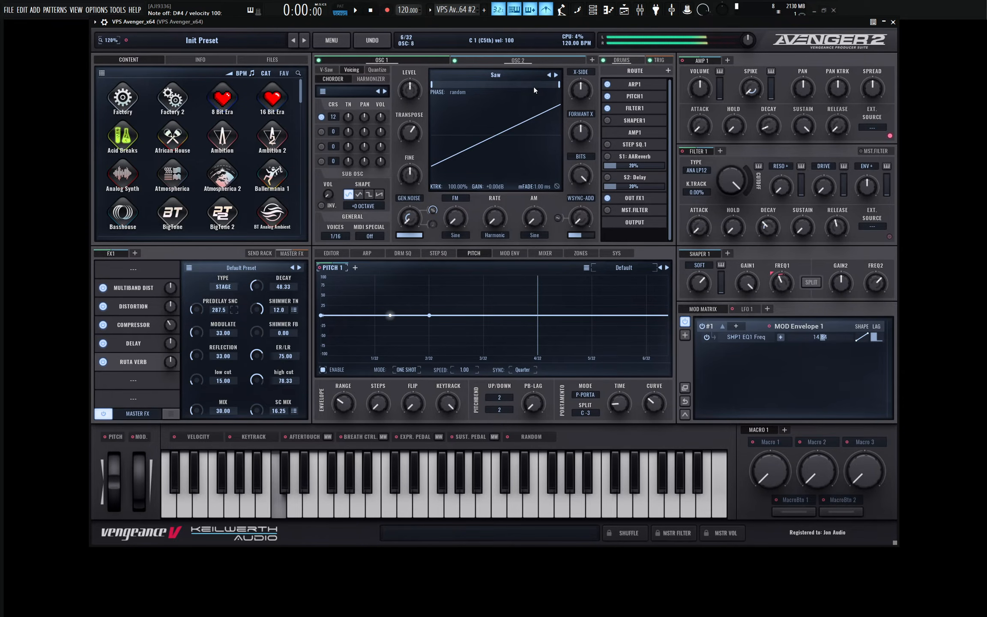
key("r")
key("q")
key("7")
key("o")
key("o")
key("i")
key("7")
key("q")
key("3")
key("6")
key("7")
key("3")
key("7")
key("3")
key("o")
key("o")
key("i")
key("7")
key("q")
key("7")
key("q")
key("3")
key("6")
key("7")
key("o")
key("i")
key("7")
key("3")
key("t")
key("7")
key("i")
key("7")
key("i")
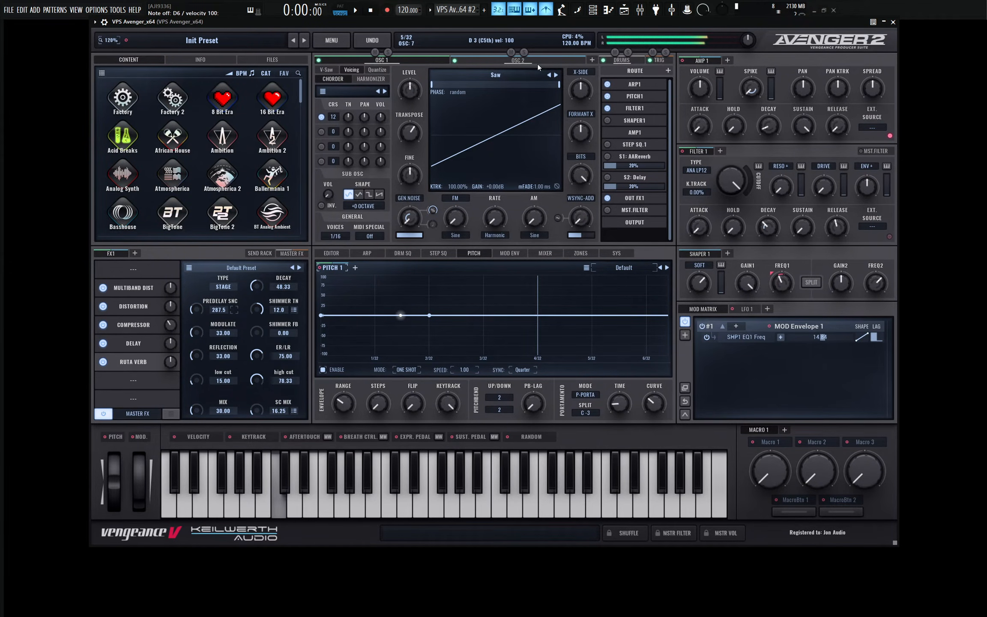
key("6")
key("x")
key("d")
key("o")
key("x")
key("d")
key("i")
key("x")
key("o")
key("i")
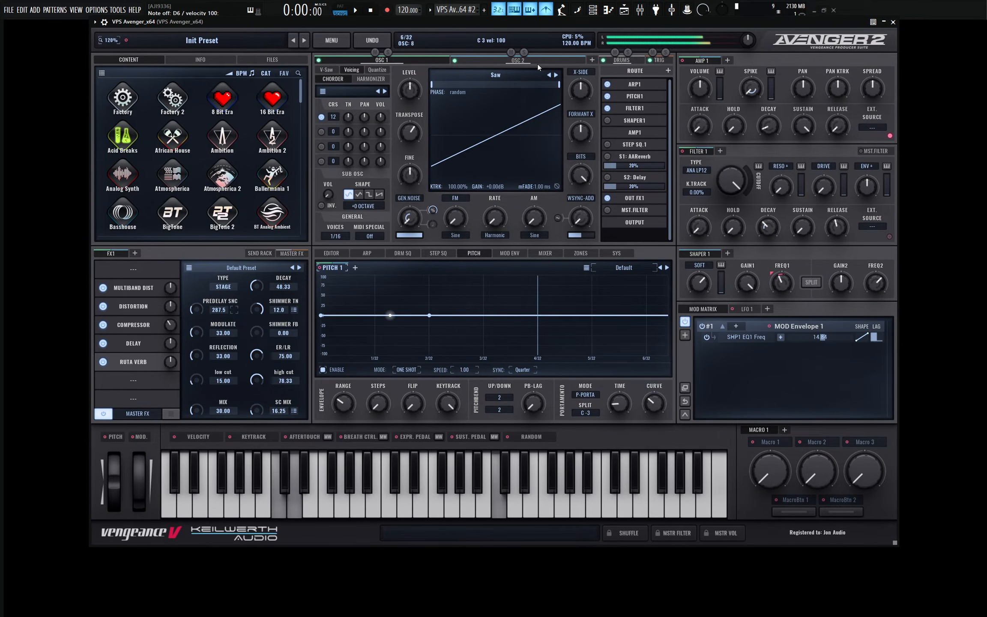
key("x")
key("j")
key("w")
key("q")
key("v")
key("h")
key("j")
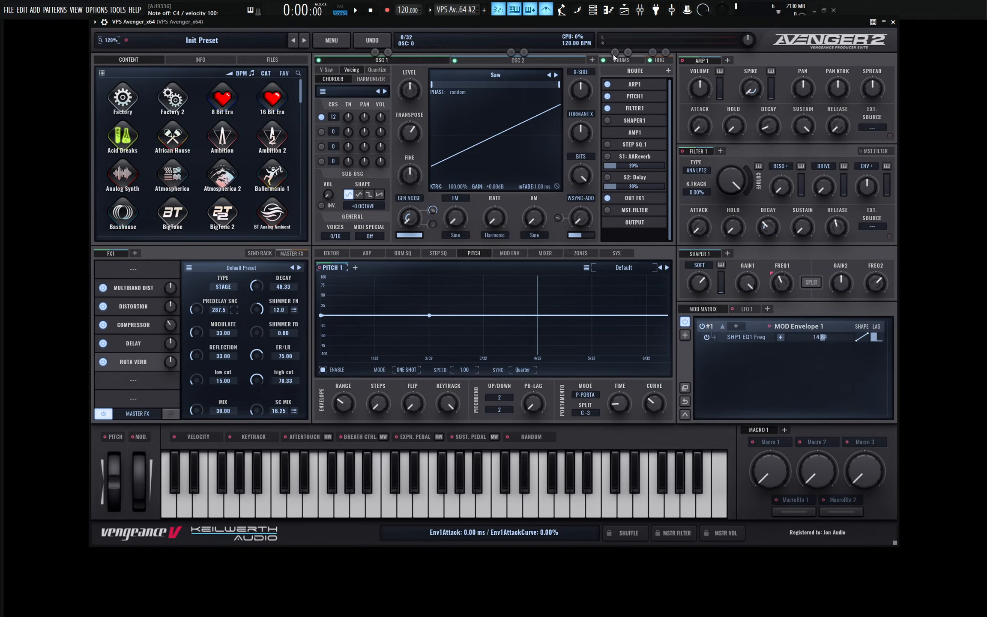
Step: Add a Filter effect after the Ruta Verb in the FX1 chain and set its type to ANA LP12
mouse_move(731, 183)
left_mouse_down()
mouse_move(735, 253)
mouse_move(730, 164)
left_mouse_up()
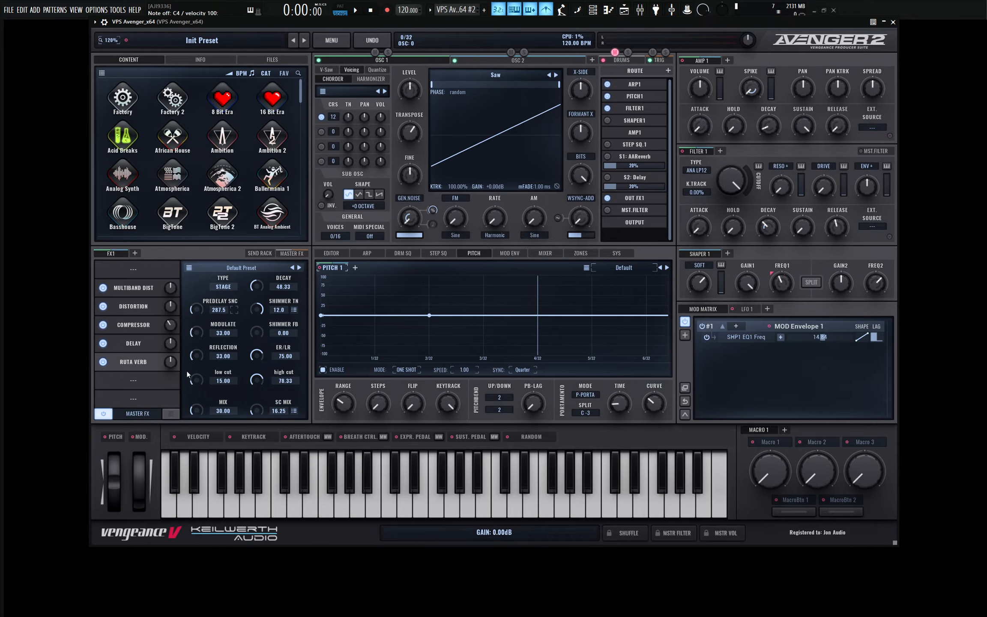
left_click(128, 382)
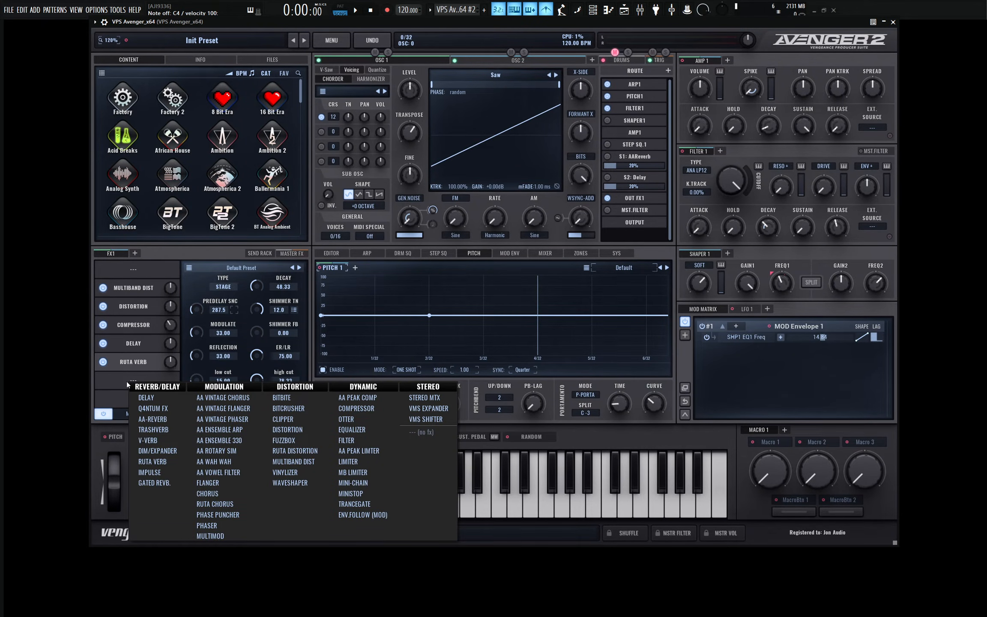
left_click(367, 440)
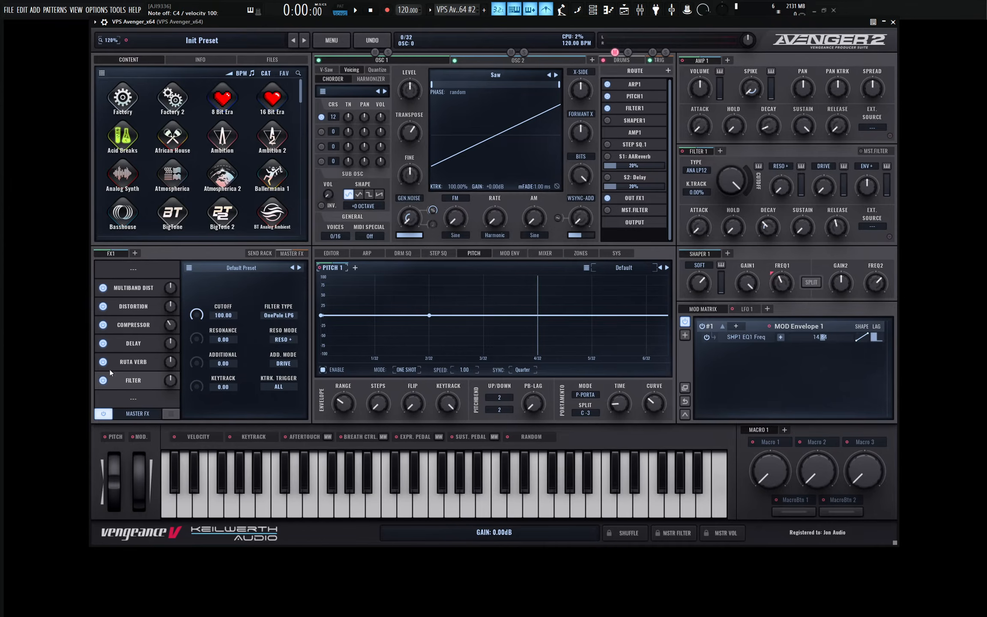
left_click(279, 315)
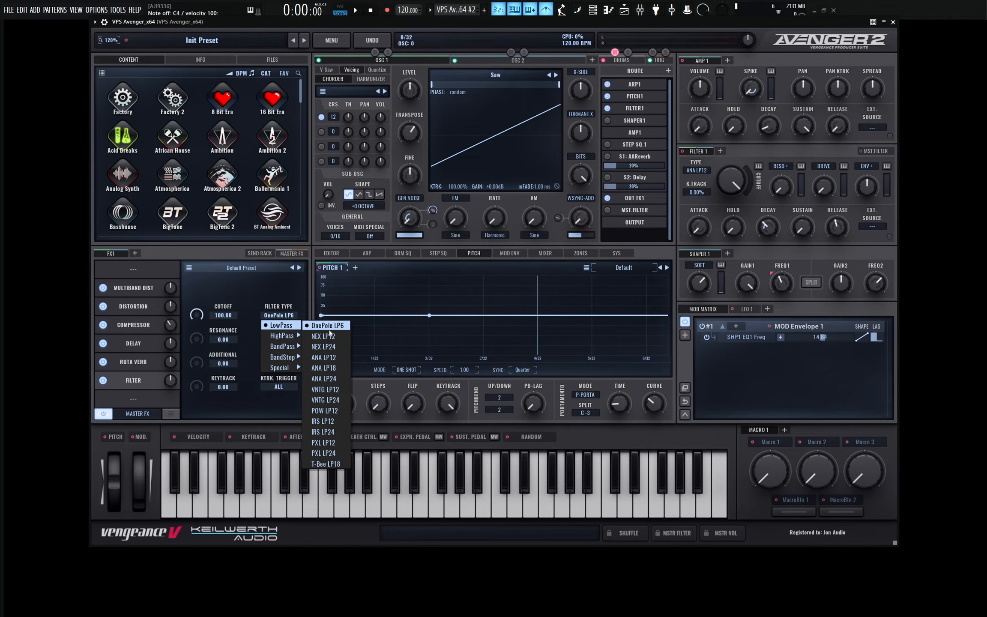
left_click(330, 356)
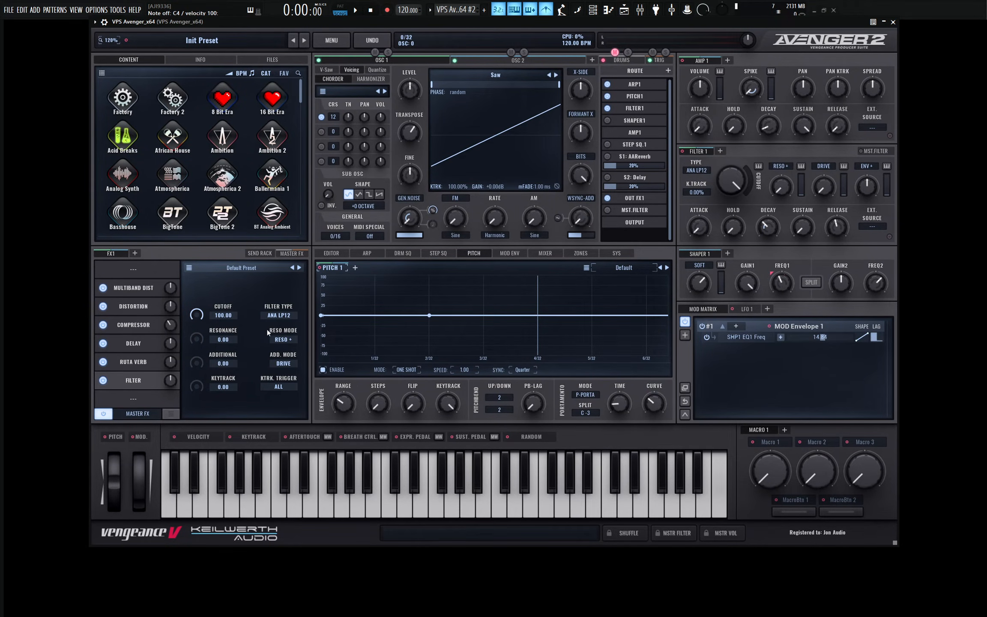
Step: Compare the filter effect's cutoff with Filter 1's by lowering Filter 1 to 37.41 Hz while playing notes, and reset it
key("z")
left_click_drag(197, 316, 214, 302)
left_click_drag(731, 179, 746, 270)
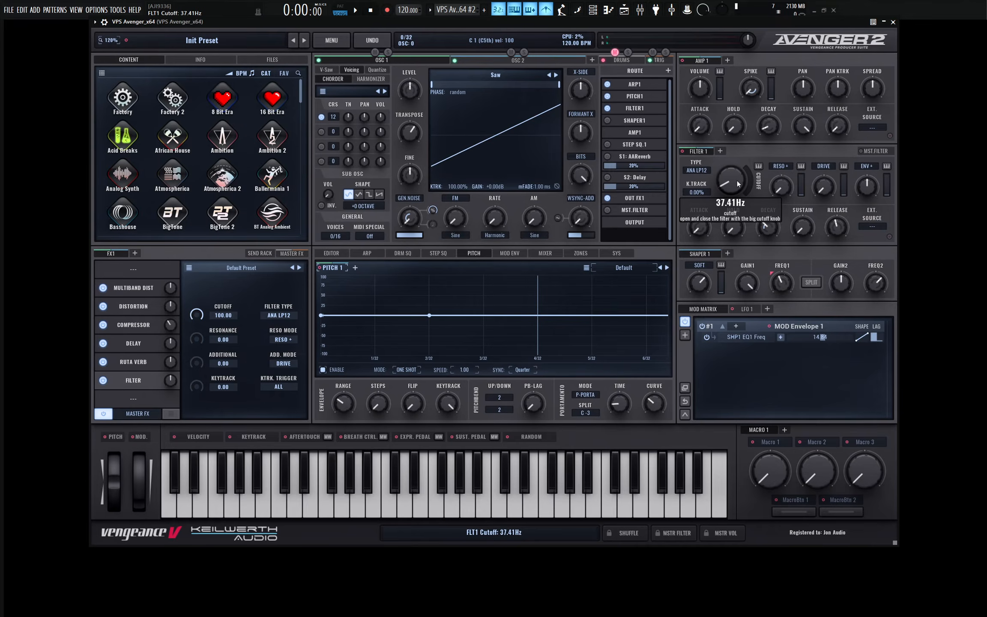
key("z")
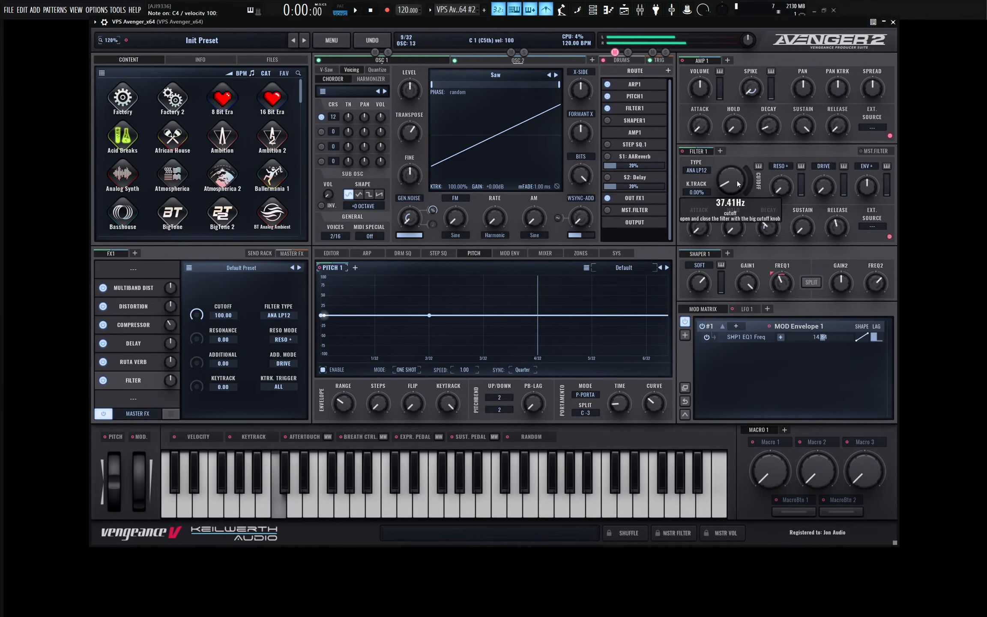
double_click(737, 180)
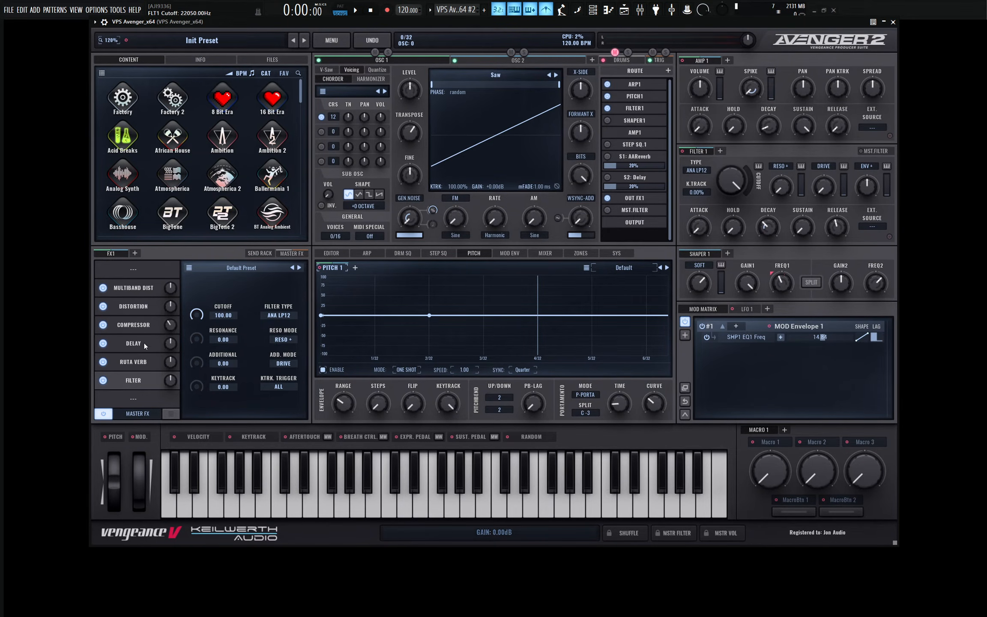
Step: Sweep the filter effect's cutoff while playing, leaving the cutoff at 100 and the resonance at 21.25
mouse_move(197, 315)
left_mouse_down()
mouse_move(210, 387)
mouse_move(199, 287)
mouse_move(206, 321)
left_mouse_up()
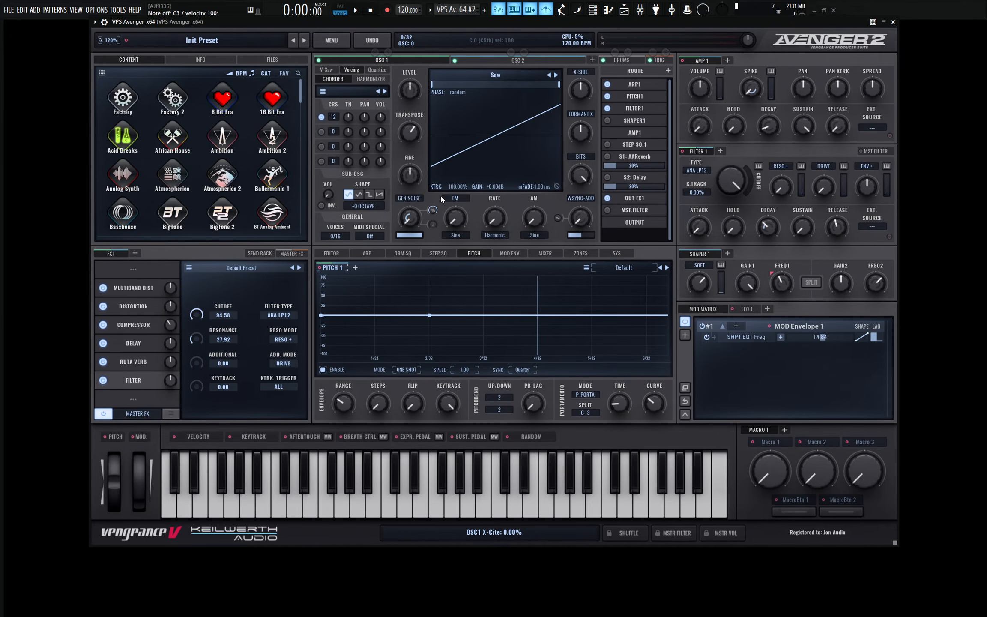
left_click_drag(198, 317, 207, 369)
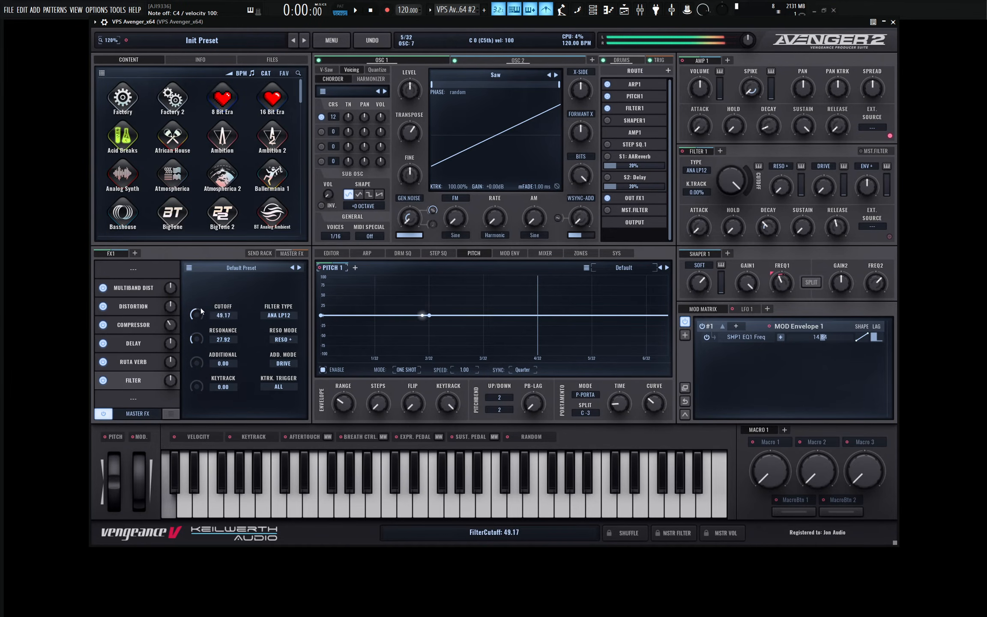
left_click_drag(204, 296, 209, 253)
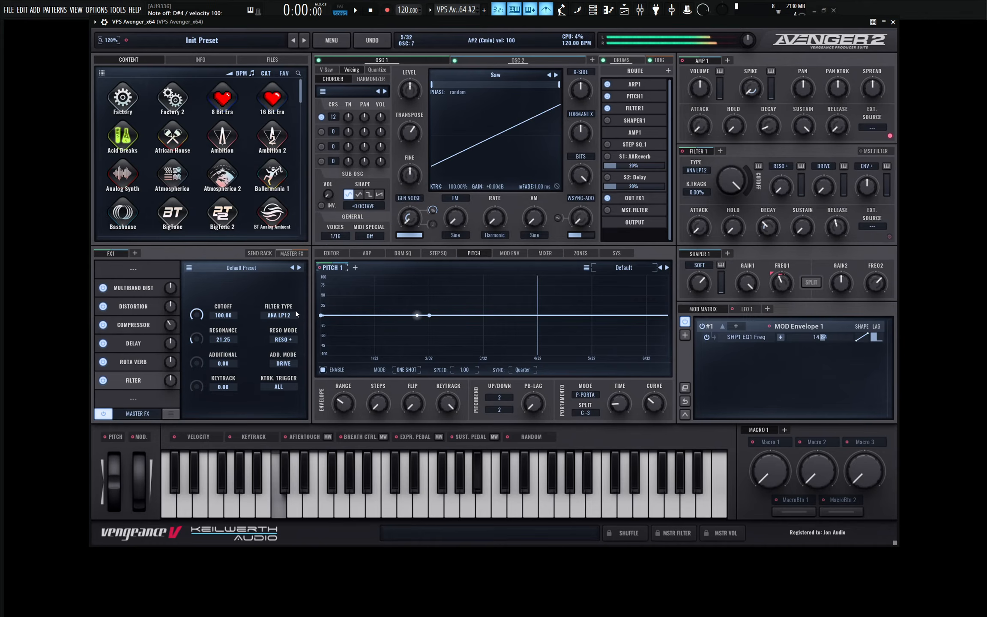
mouse_move(196, 316)
left_mouse_down()
mouse_move(208, 371)
mouse_move(201, 295)
left_mouse_up()
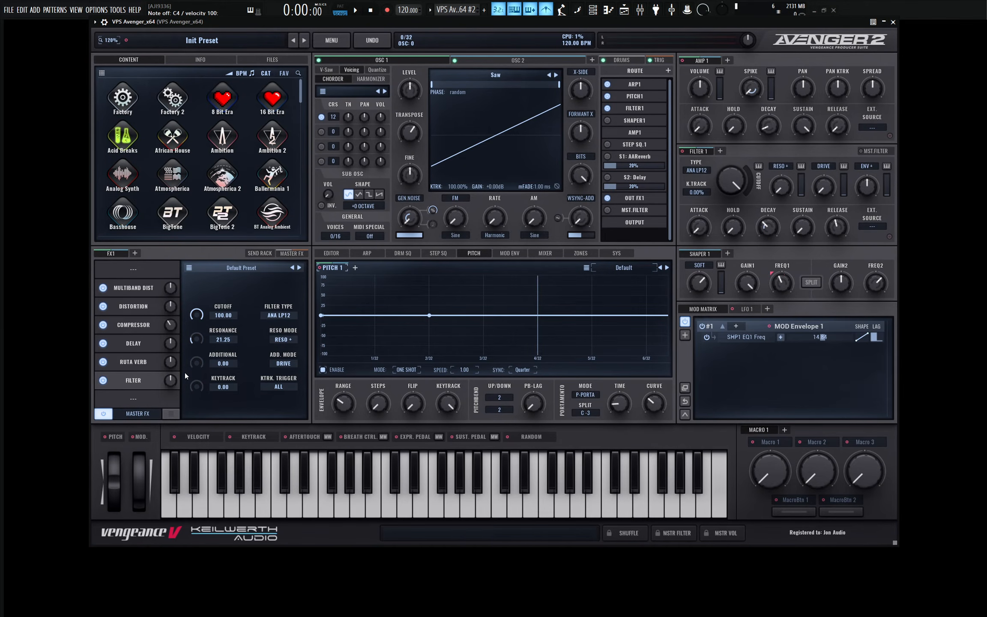
Step: Add a Mini-Chain effect after the Filter in the FX1 chain and set its sync to Seq. BD
left_click(137, 399)
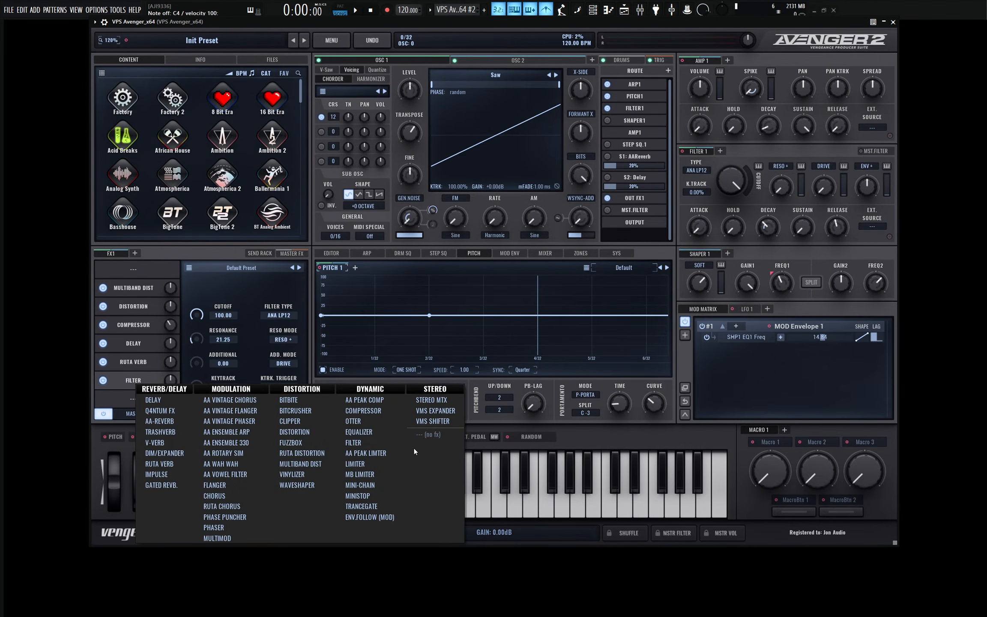
left_click(376, 484)
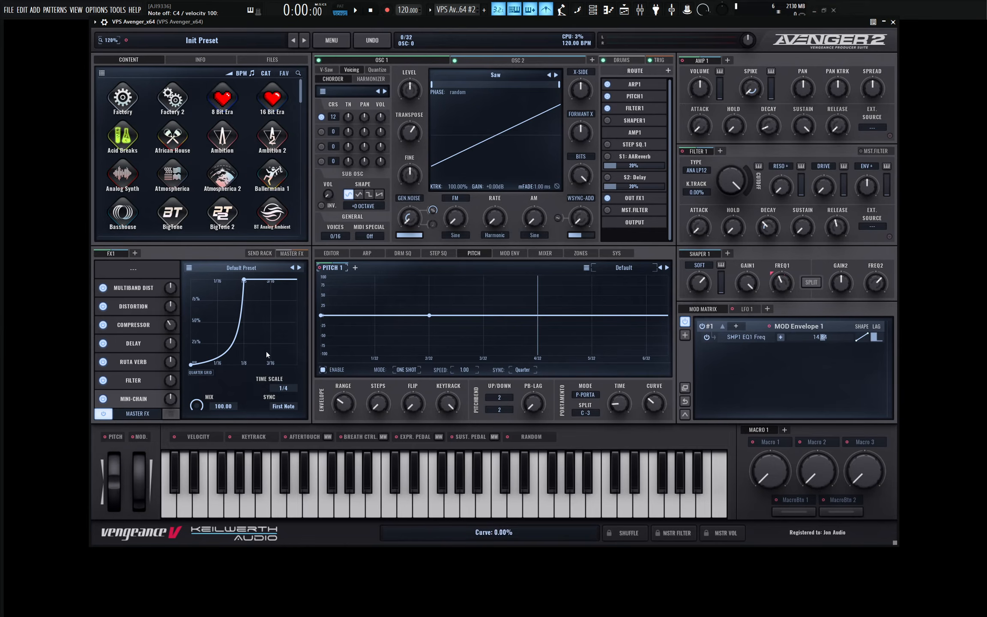
left_click(279, 407)
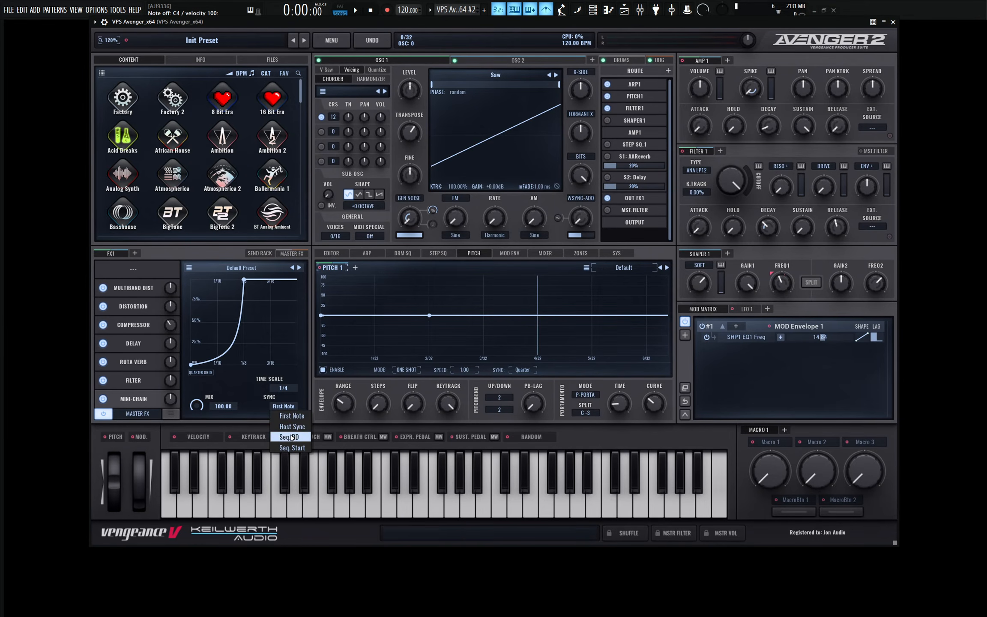
Step: Show the drum sequencer pattern and play notes to audition the Mini-Chain's ducking against the drums
left_click(395, 256)
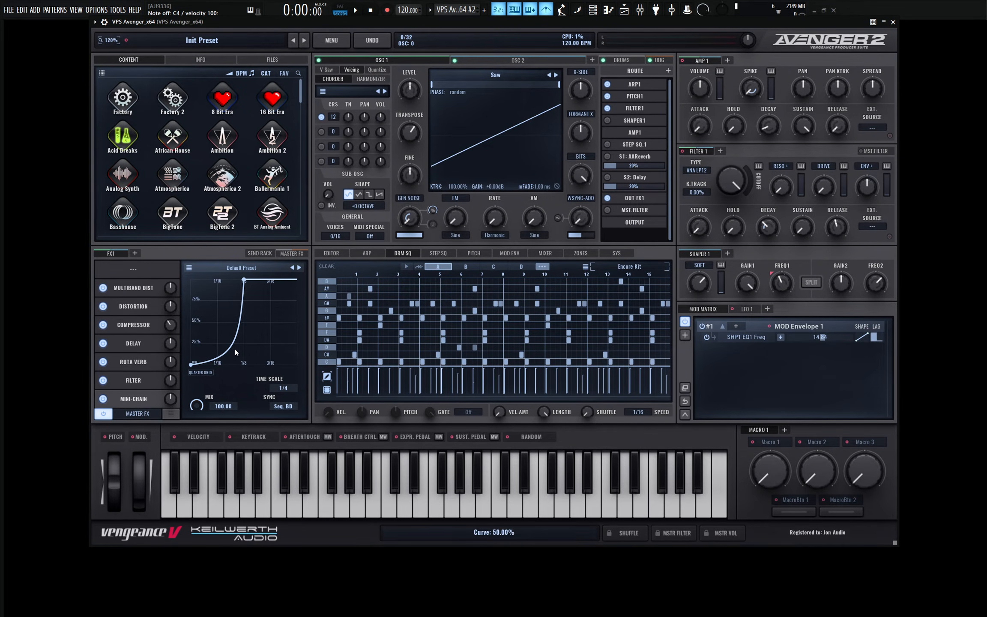
key("z")
key("b")
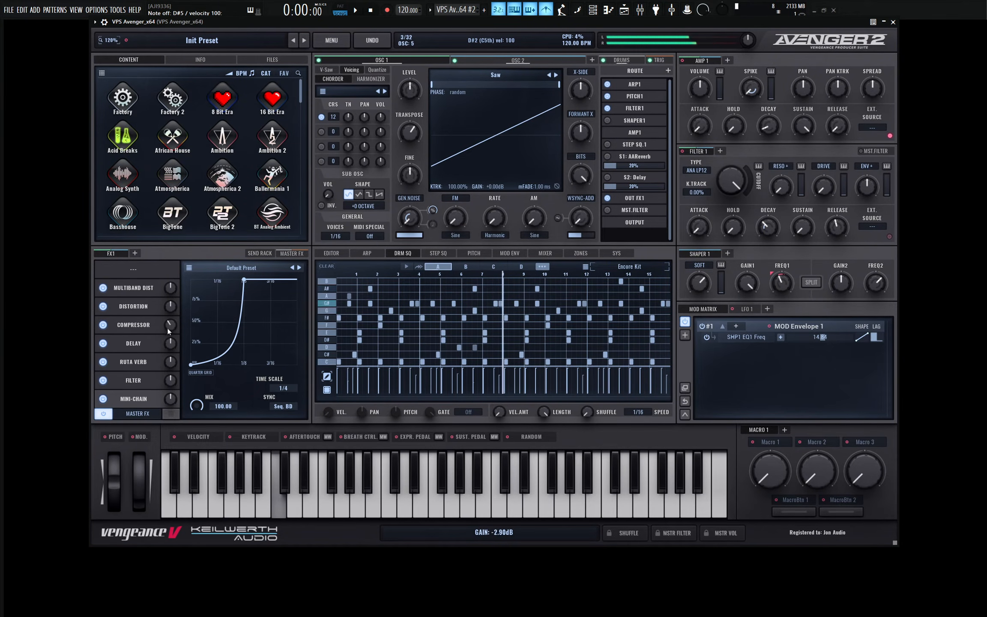
key("z")
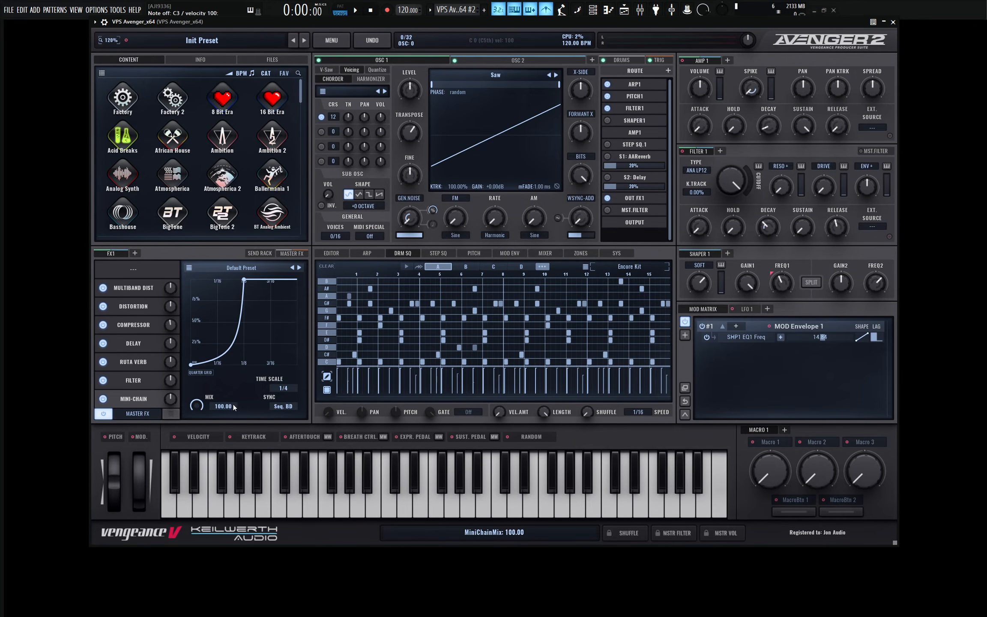
Step: Lower the Mini-Chain effect's mix to 0 and assign Macro 3 to modulate it
left_click_drag(204, 406, 203, 489)
left_click_drag(865, 443, 196, 406)
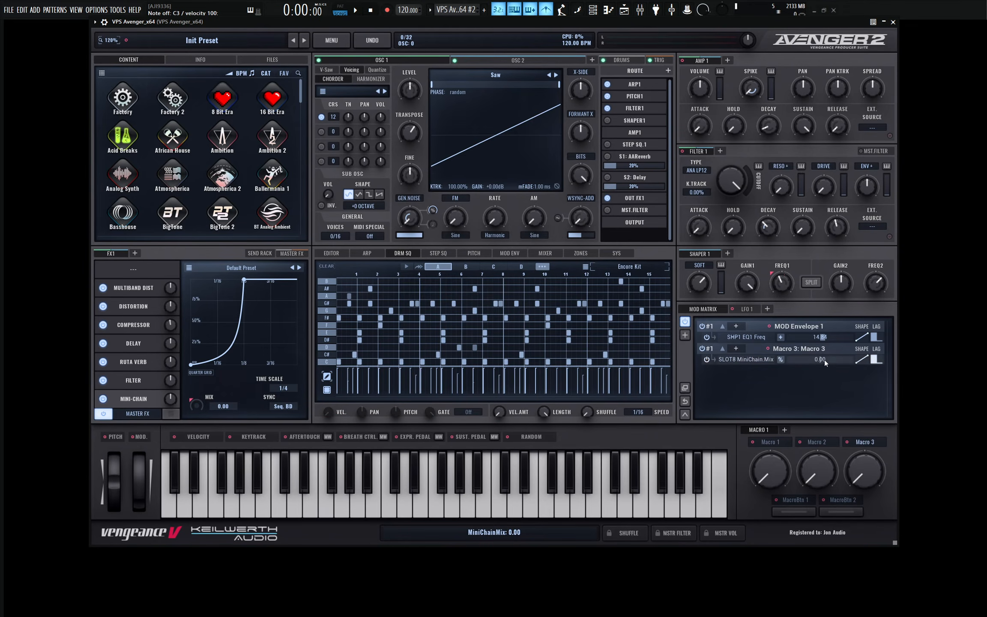
Step: Rename Macro 3 as "side chain" and set its modulation amount on the Mini-Chain mix to 100
double_click(866, 444)
type("side chain")
key("Return")
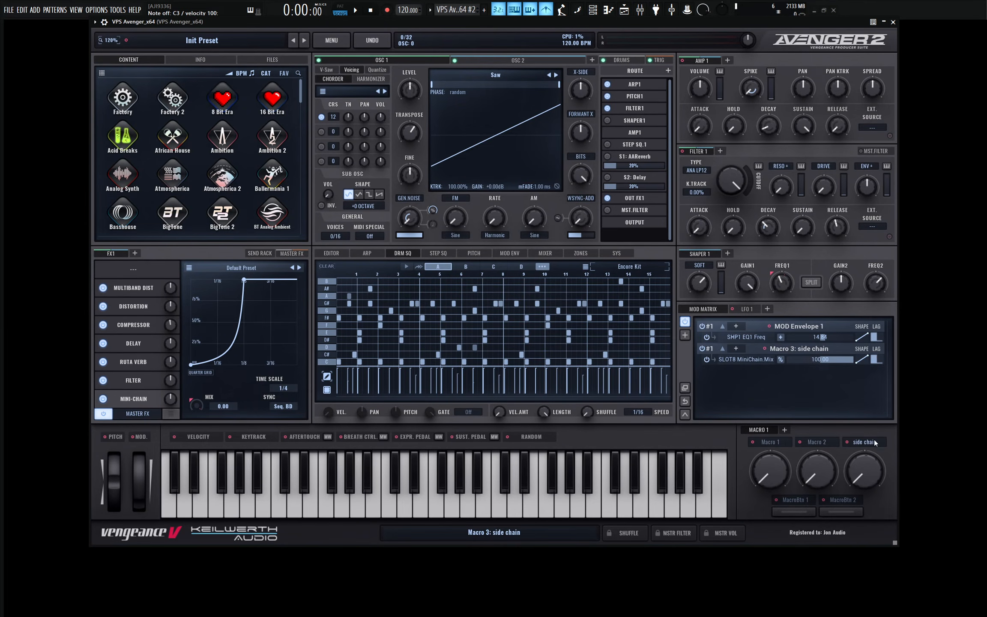
Step: Raise the side chain macro to 54.58% while playing notes to audition the ducking against the drums
left_click_drag(858, 476, 857, 427)
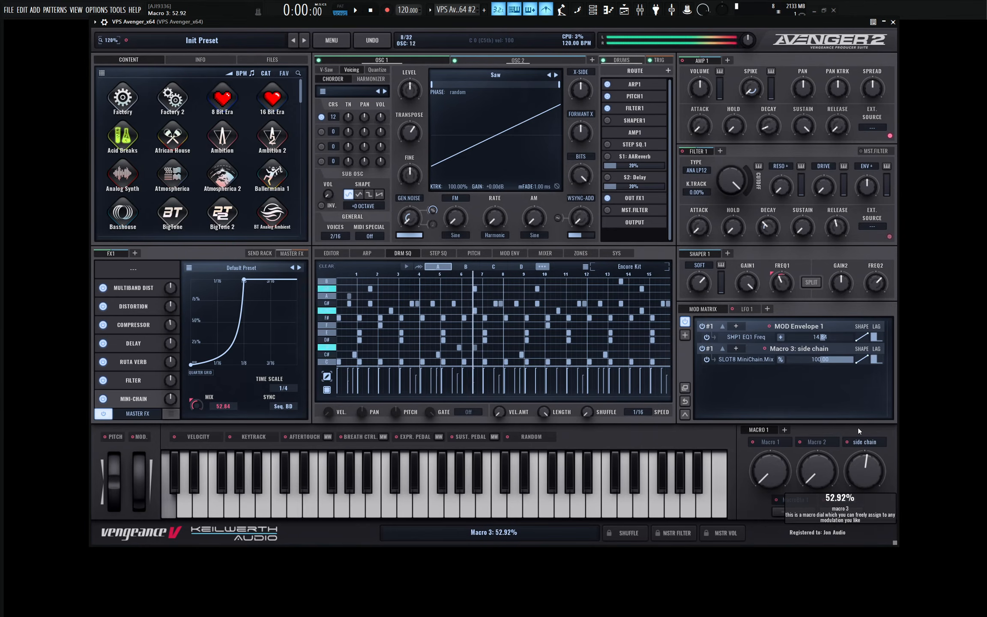
left_click_drag(866, 468, 866, 466)
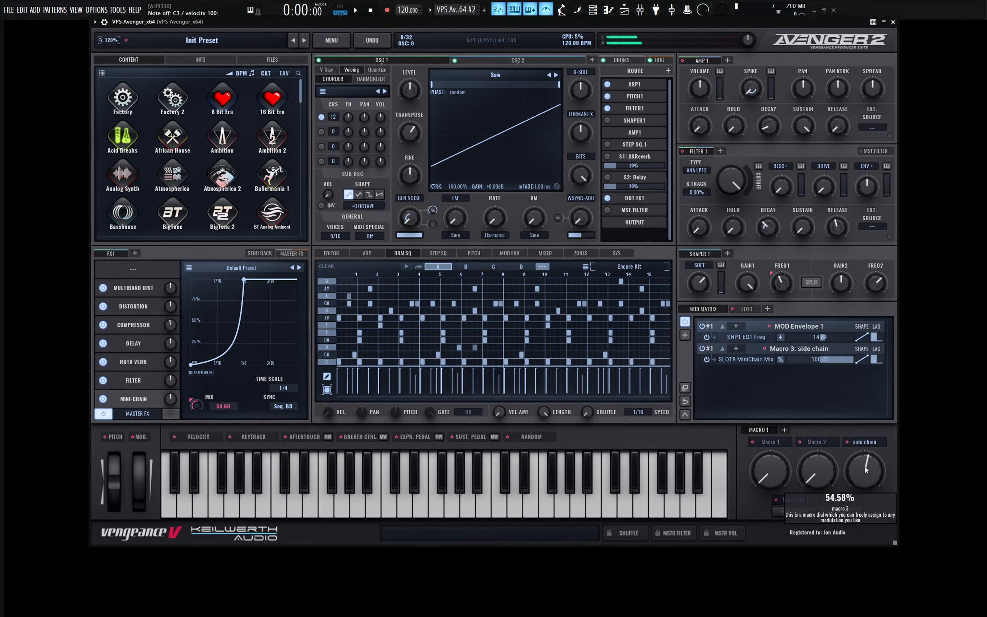
key("z")
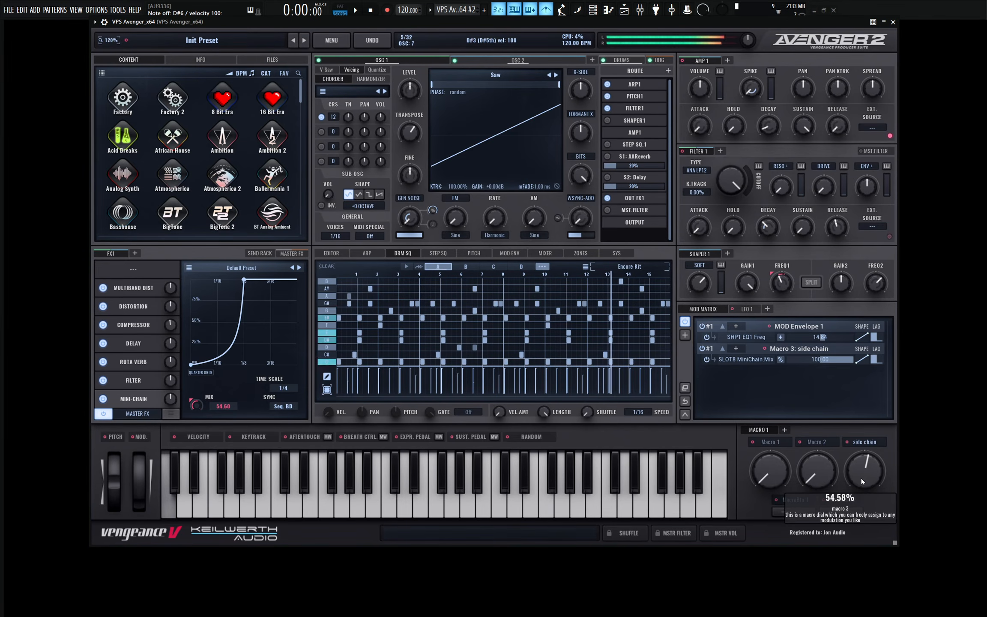
Step: Adjust the Delay effect in the FX1 chain to a mix of 52.08, feedback of 69.17 and modulate of 9.58
left_click(135, 345)
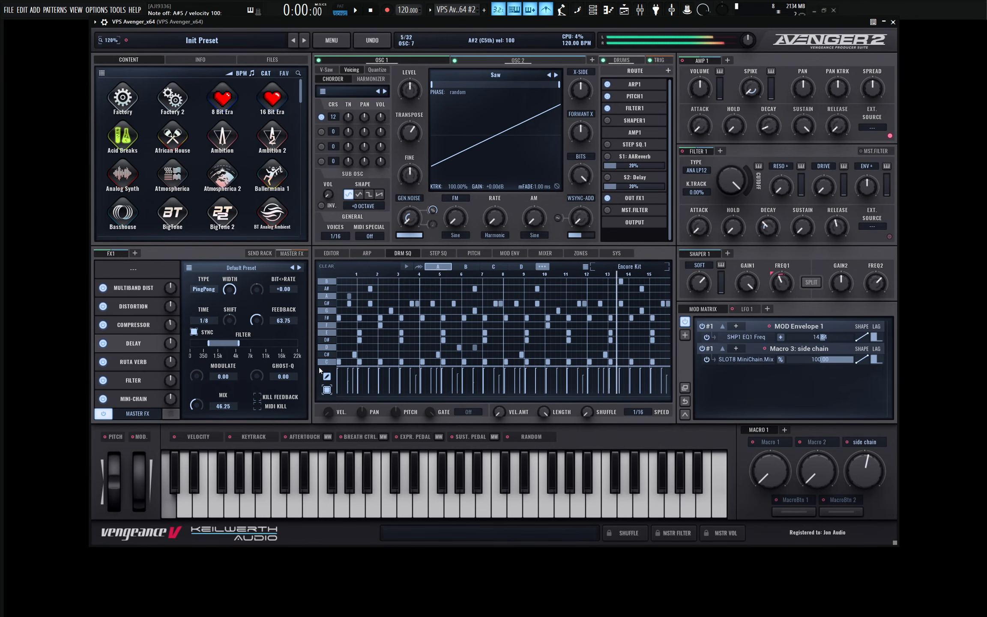
left_click_drag(197, 408, 198, 402)
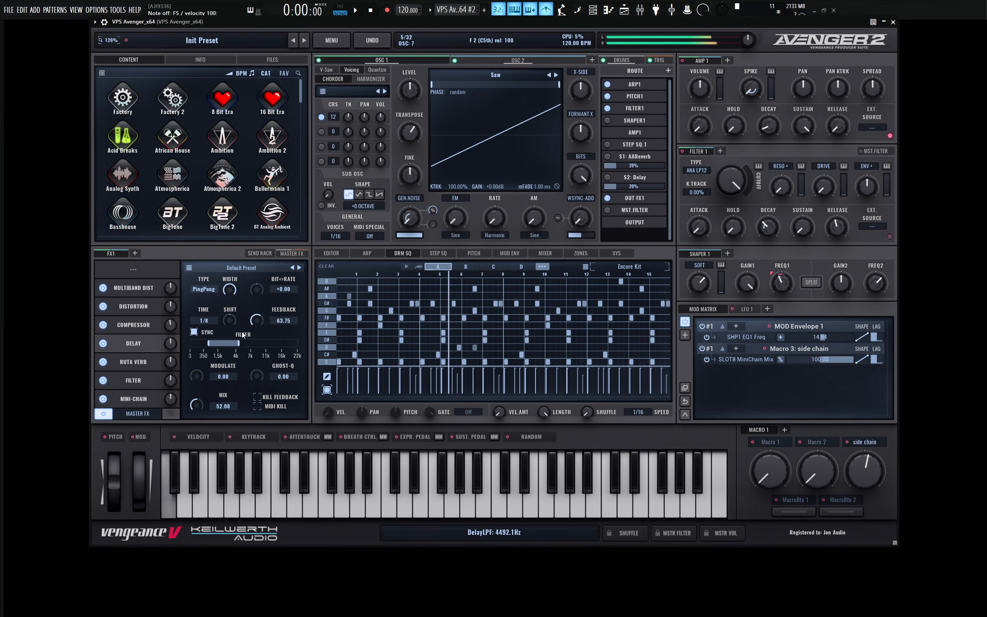
left_click_drag(256, 325, 256, 319)
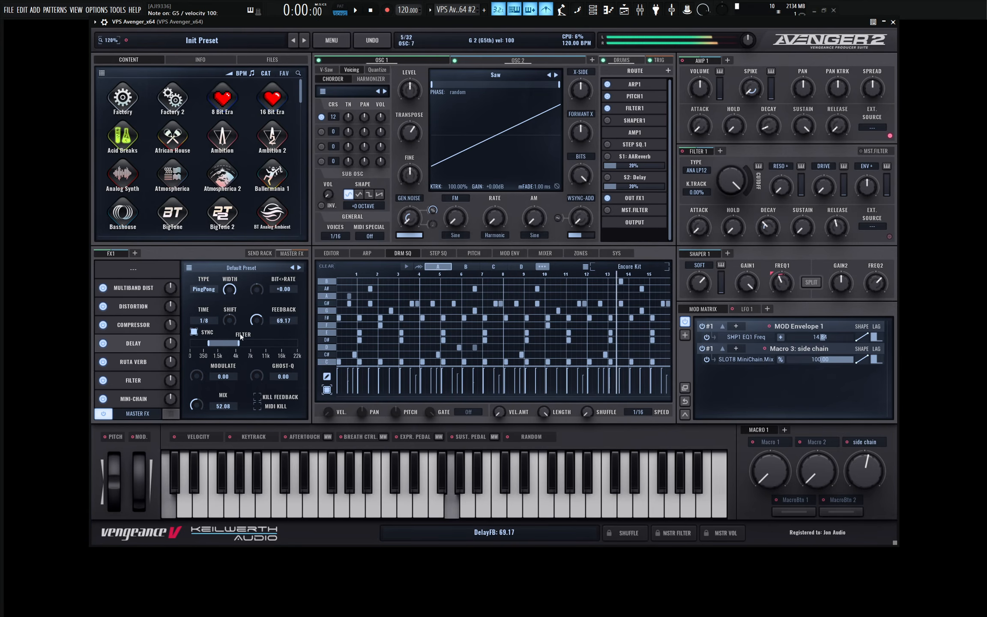
left_click_drag(199, 377, 202, 364)
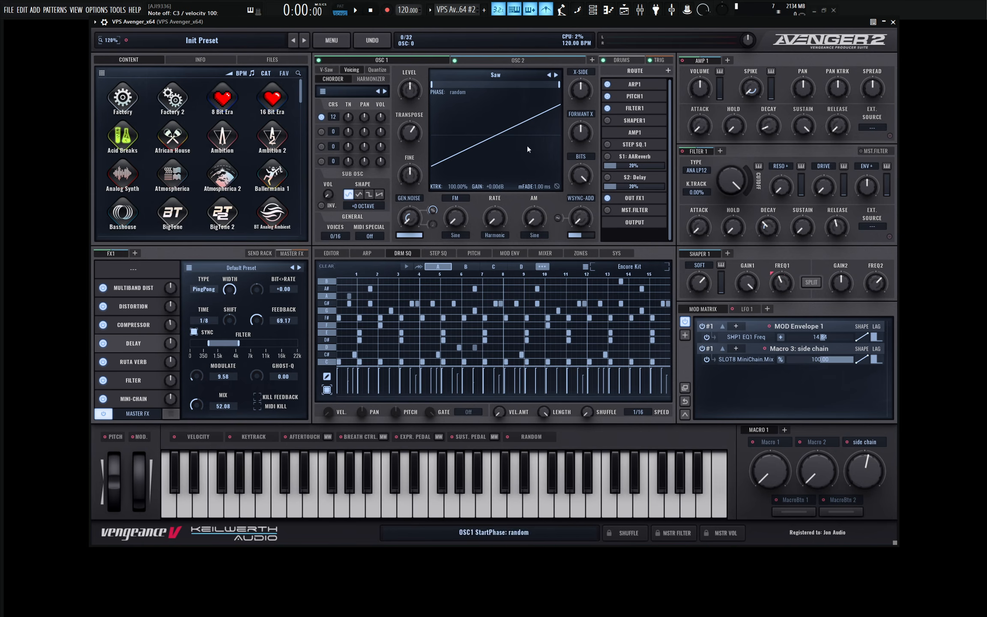
Step: Change Shaper 1's type to Heavy and enable Shaper 1 in the oscillator's routing
left_click(703, 267)
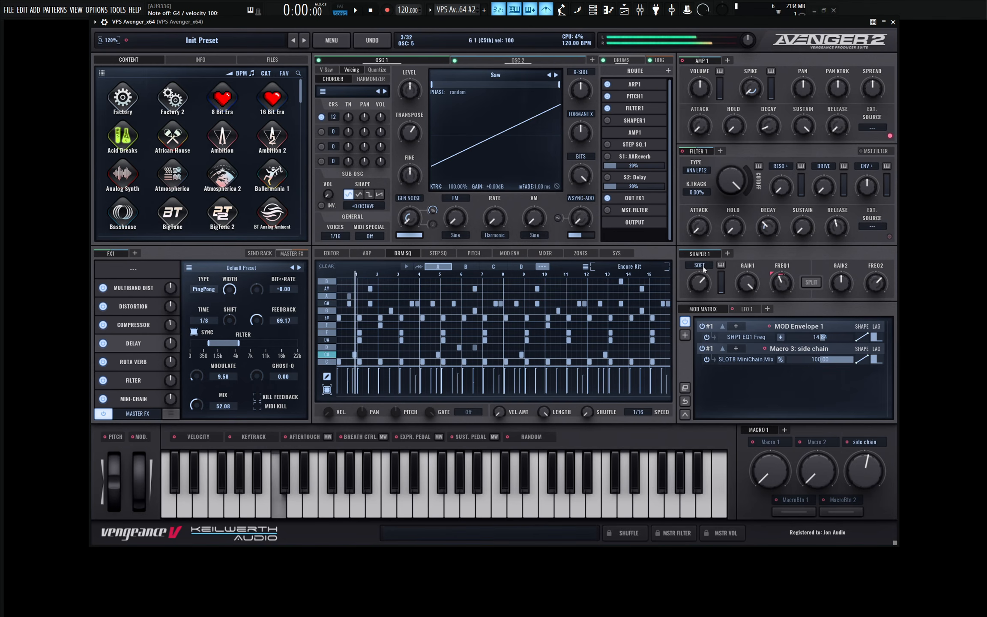
mouse_move(701, 279)
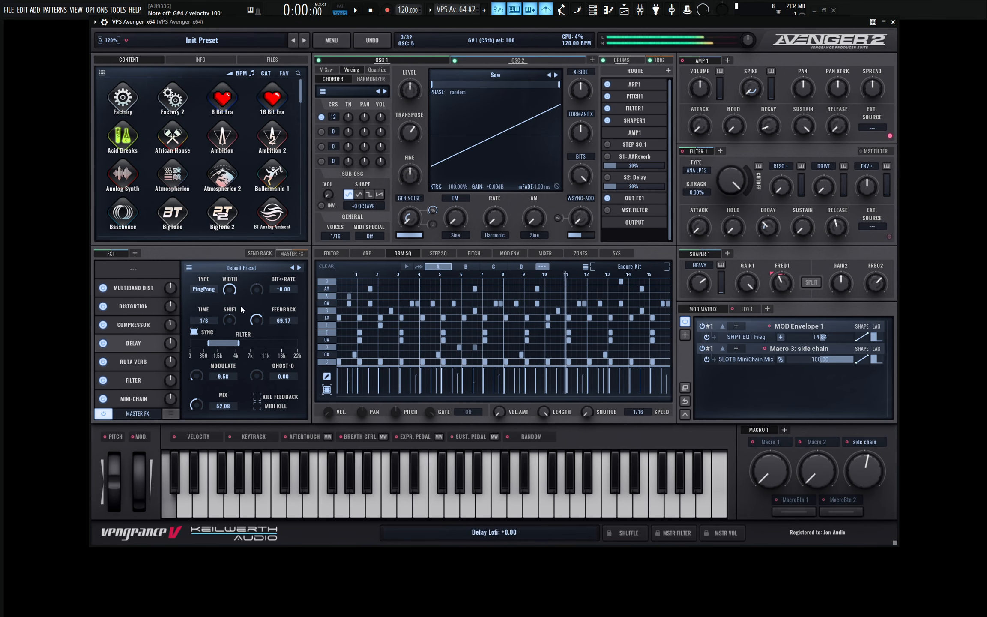
Step: Show the FX1 chain's Filter effect and sweep its cutoff while playing notes, leaving it at 100
left_click(141, 379)
left_click_drag(201, 315, 254, 257)
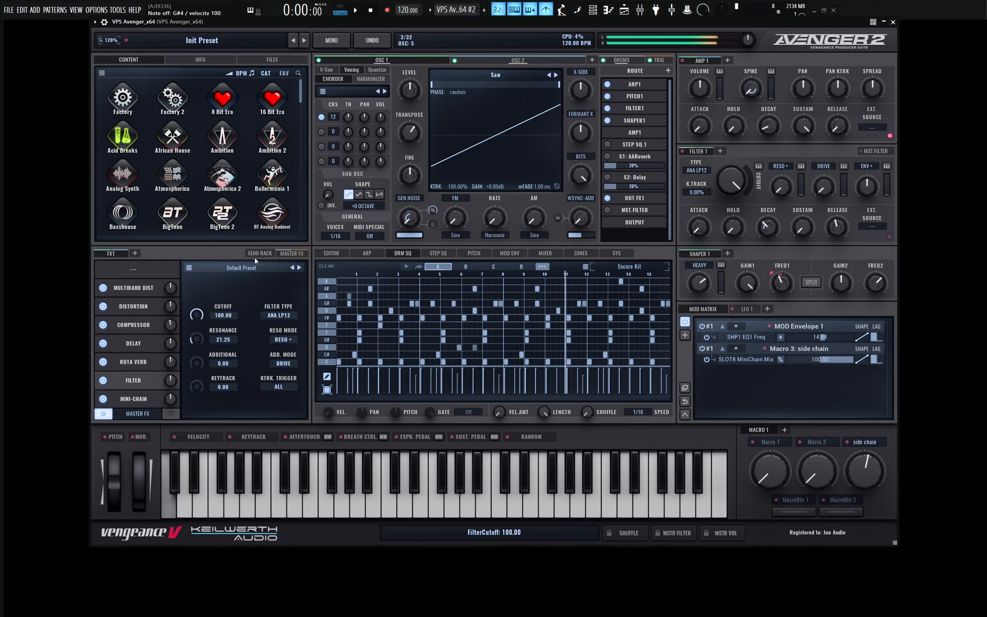